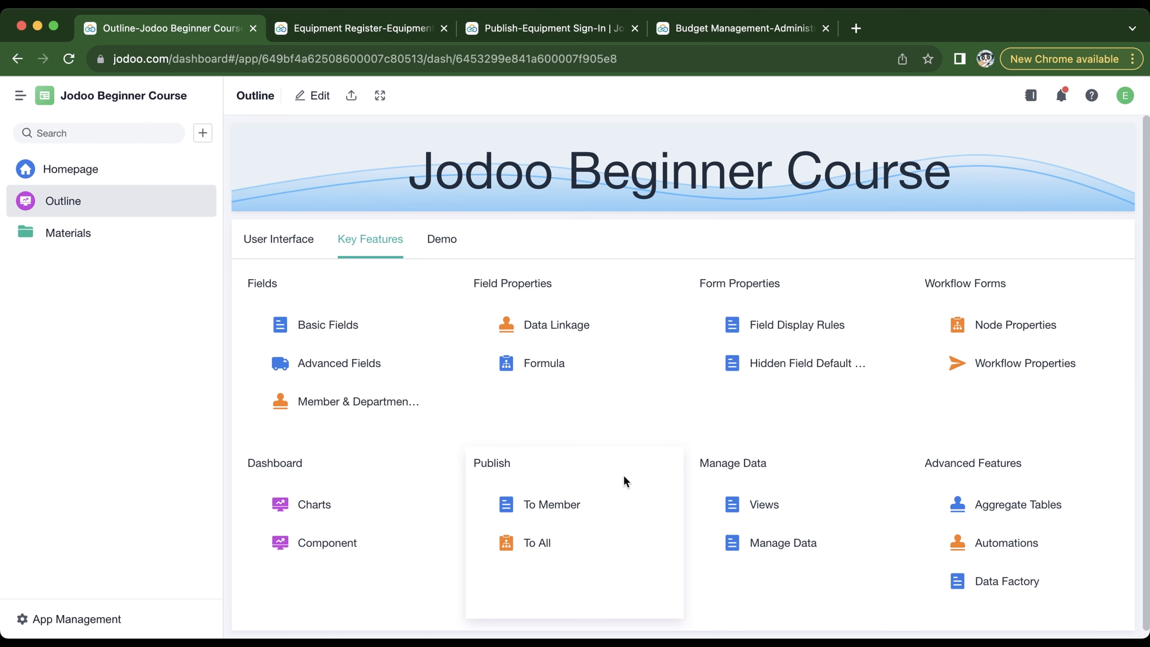
Step: Open the Equipment Register form for editing from the course outline's To Member topic and go to its publishing settings
{"action": "left_click", "coordinate": [555, 505]}
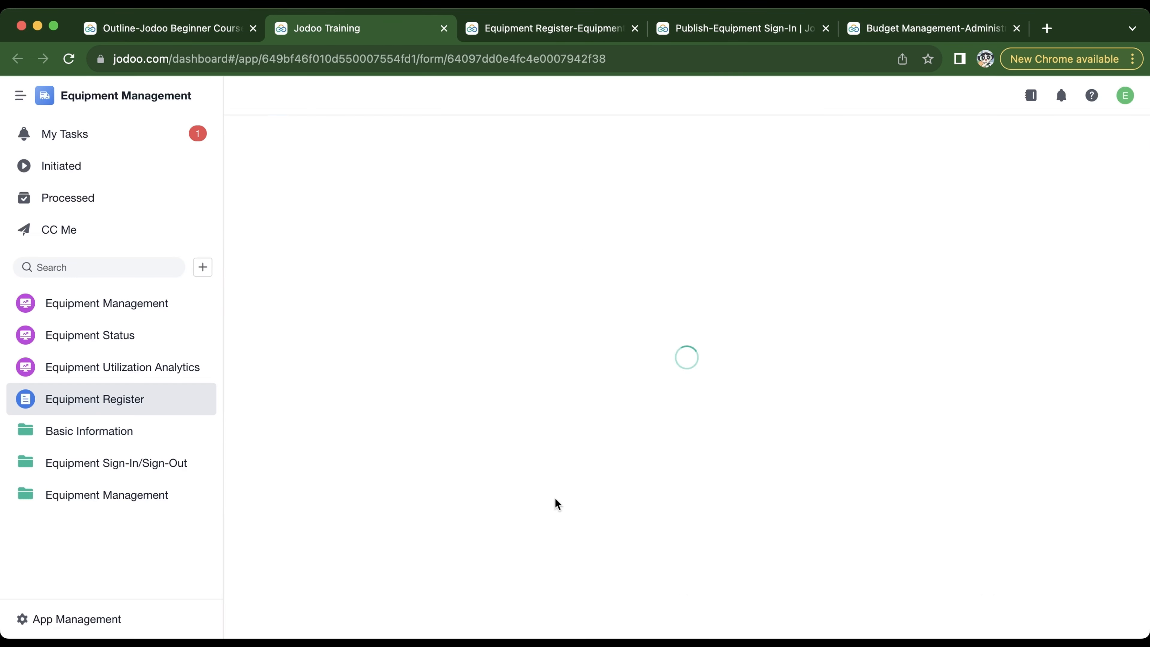
{"action": "left_click", "coordinate": [352, 104]}
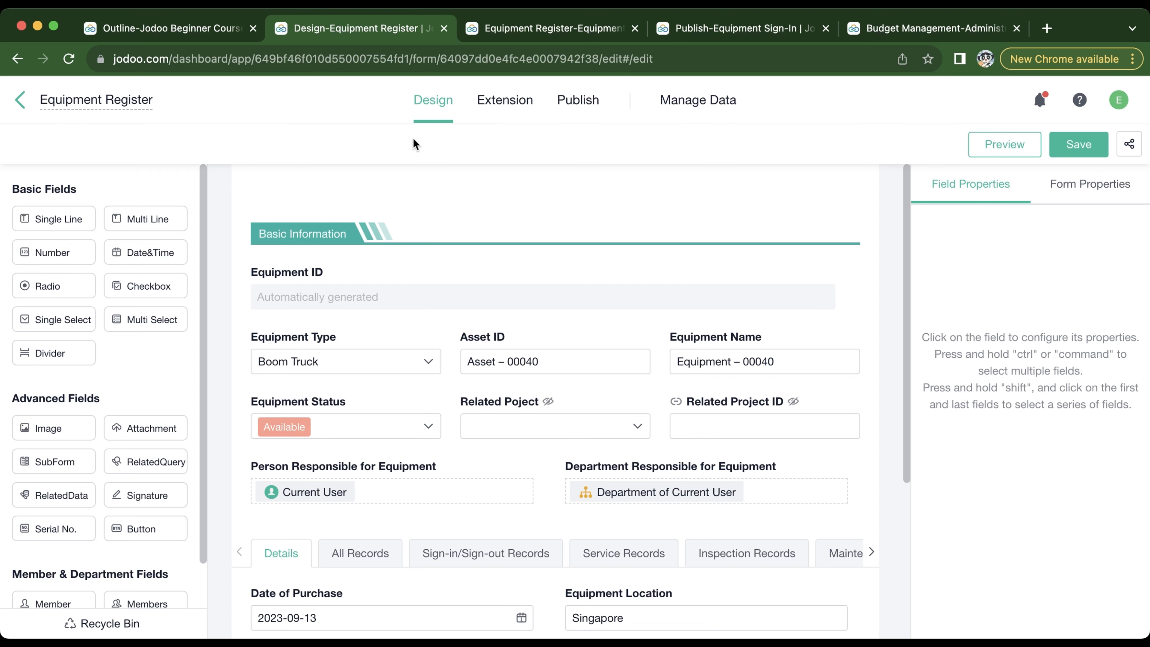
{"action": "left_click", "coordinate": [580, 108]}
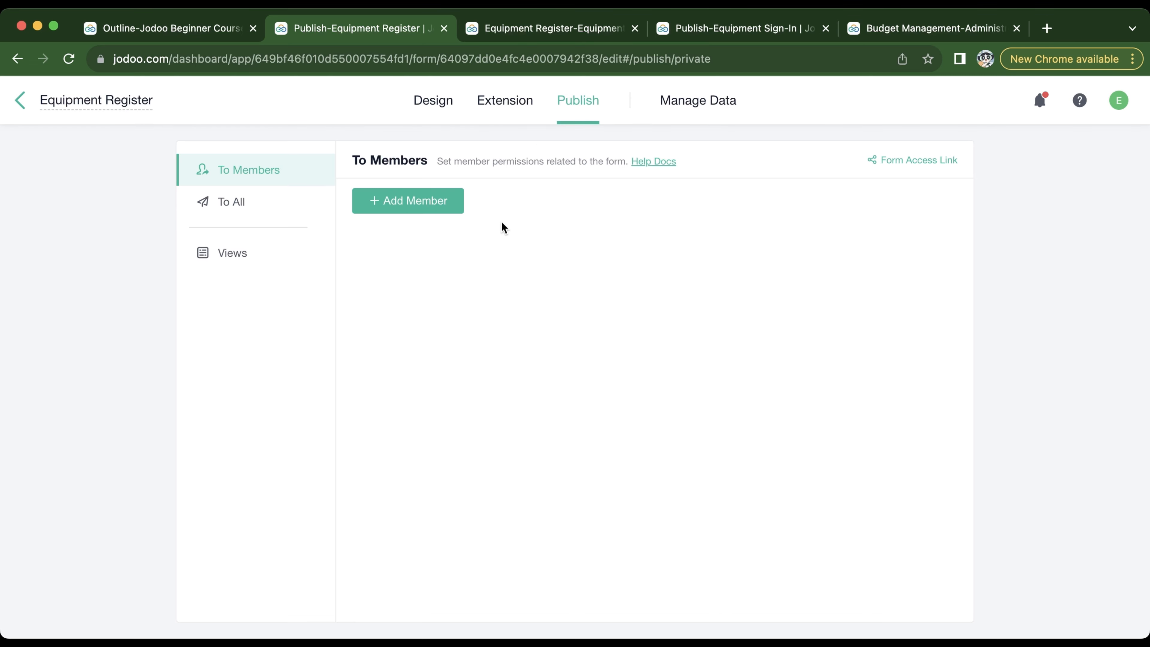
Step: Choose the Training department as the members to publish the Equipment Register form to
{"action": "left_click", "coordinate": [426, 209]}
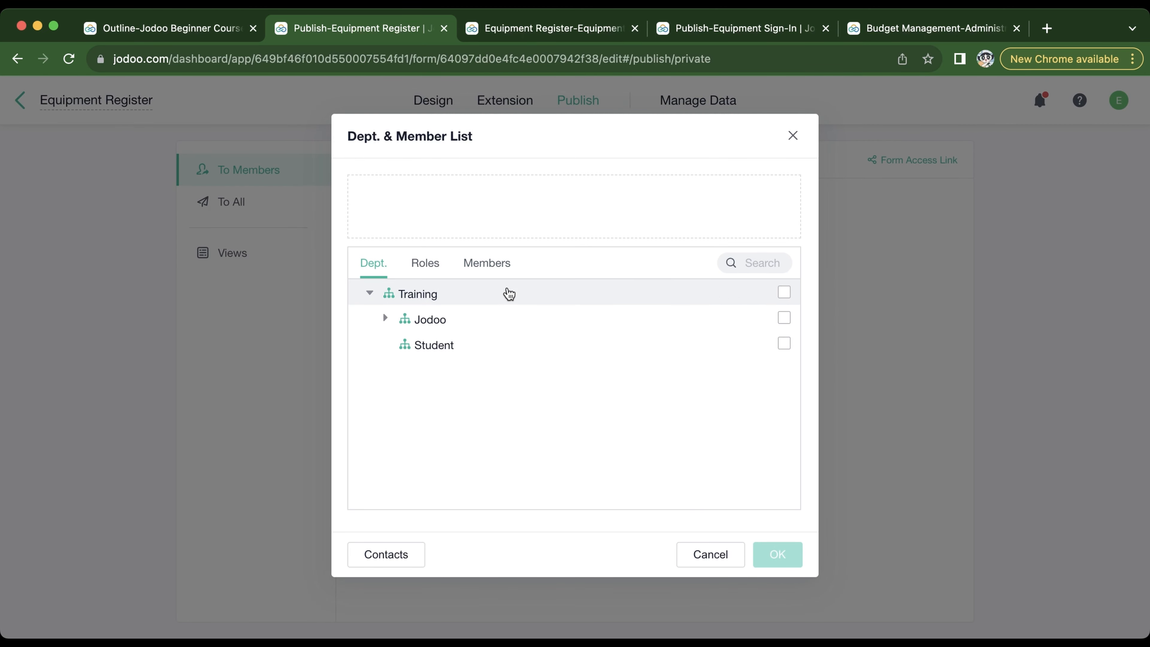
{"action": "left_click", "coordinate": [509, 293]}
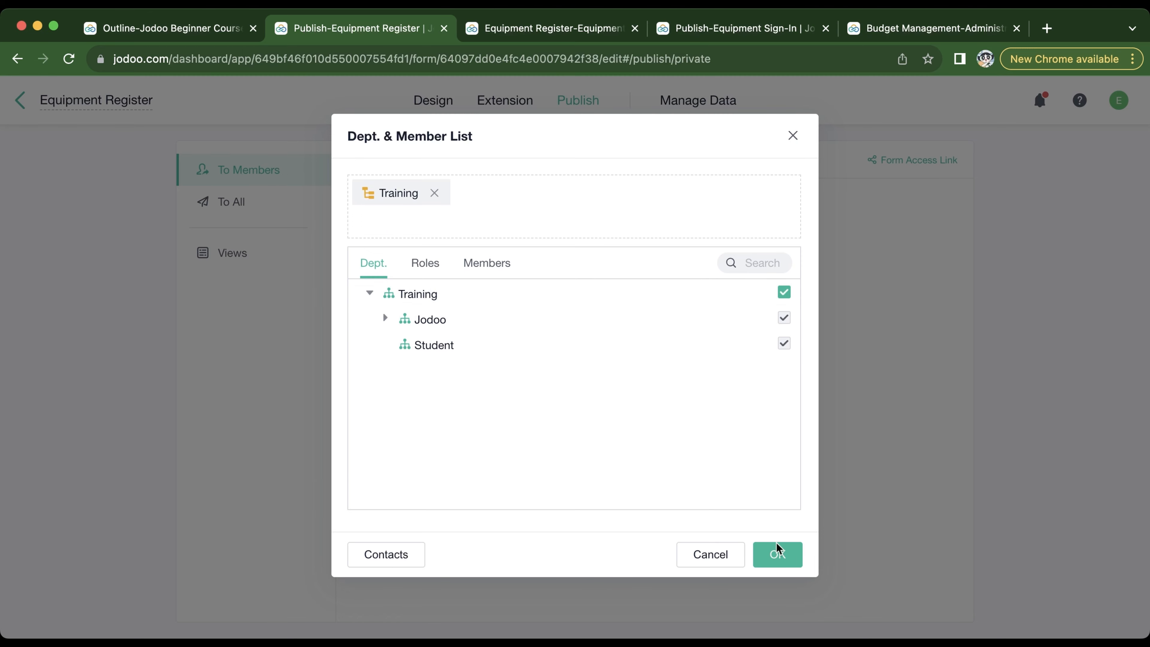
{"action": "left_click", "coordinate": [778, 555]}
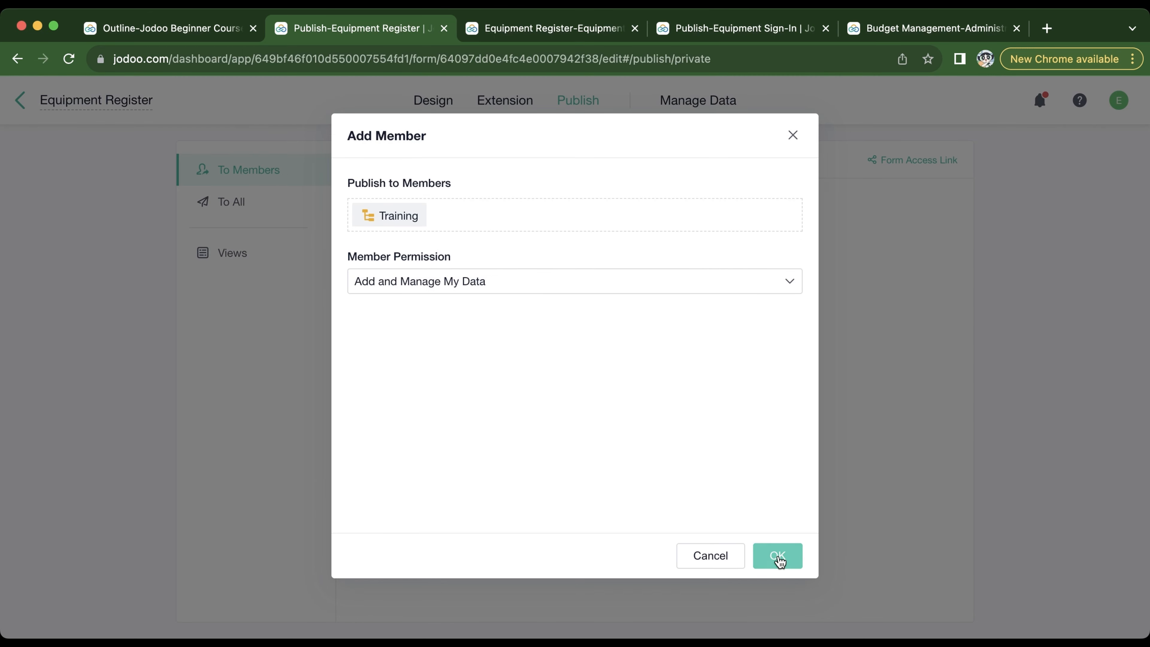
Step: Set the Training department's member permission to Custom and review its name and action settings
{"action": "left_click", "coordinate": [498, 278]}
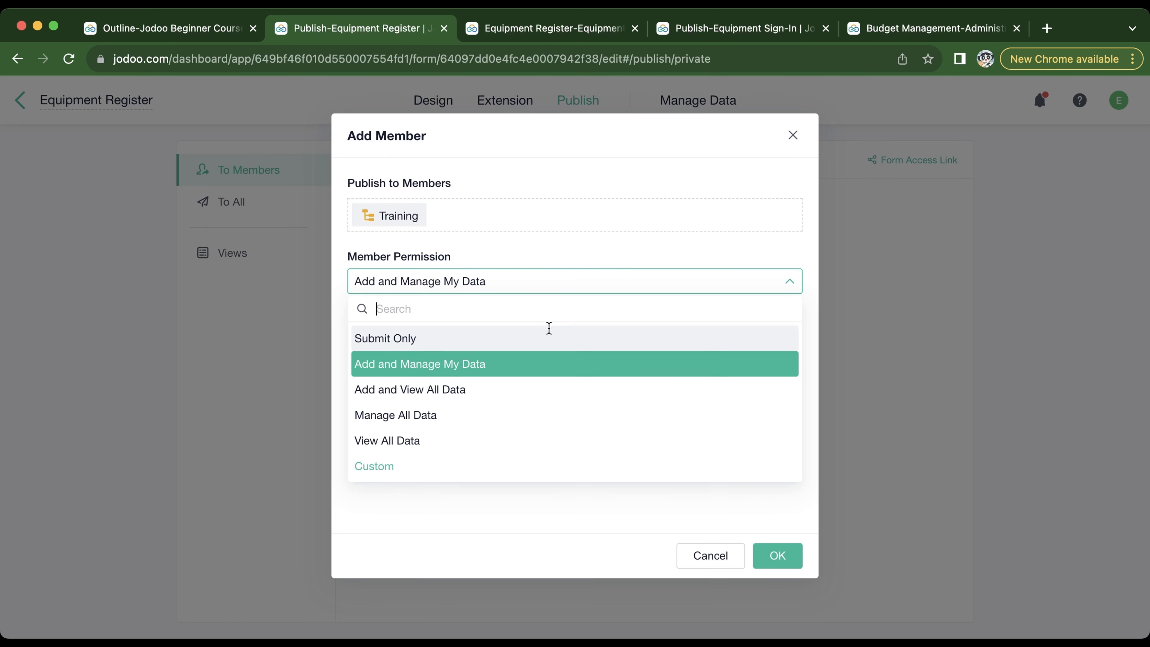
{"action": "left_click", "coordinate": [407, 471]}
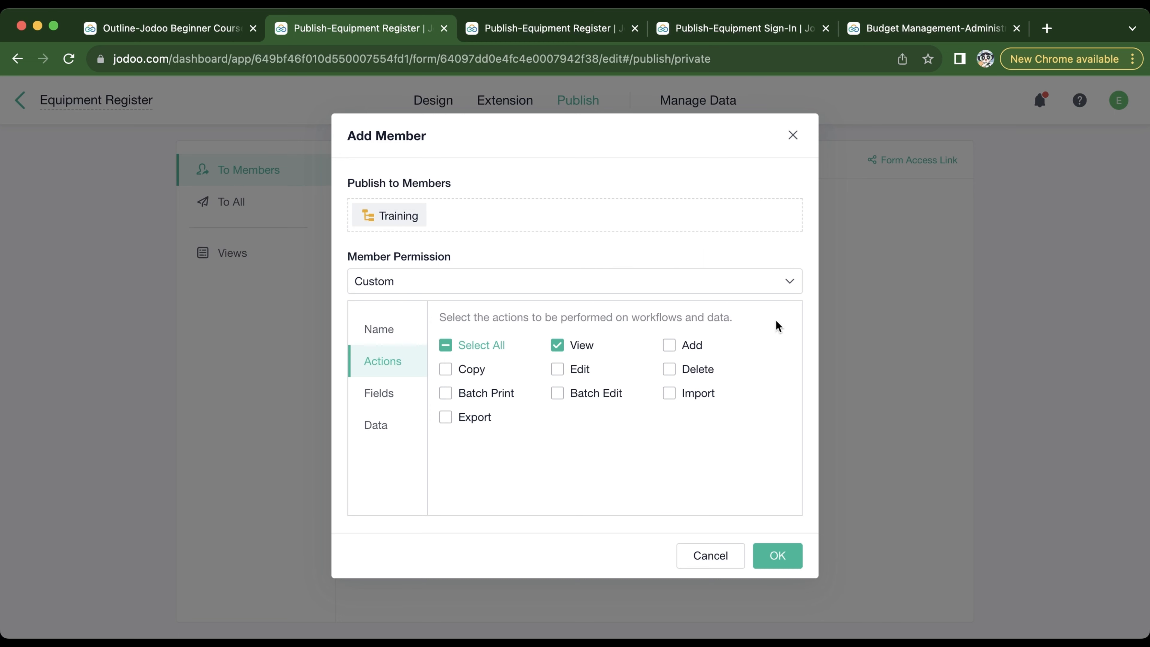
{"action": "left_click", "coordinate": [385, 333]}
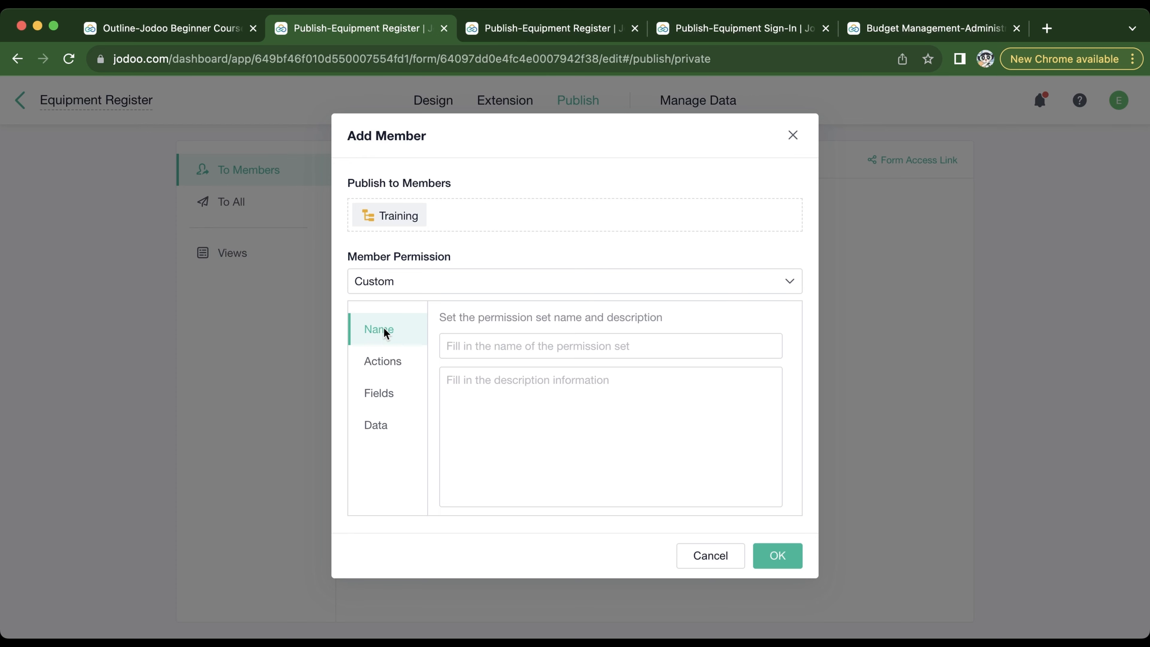
{"action": "left_click", "coordinate": [383, 362]}
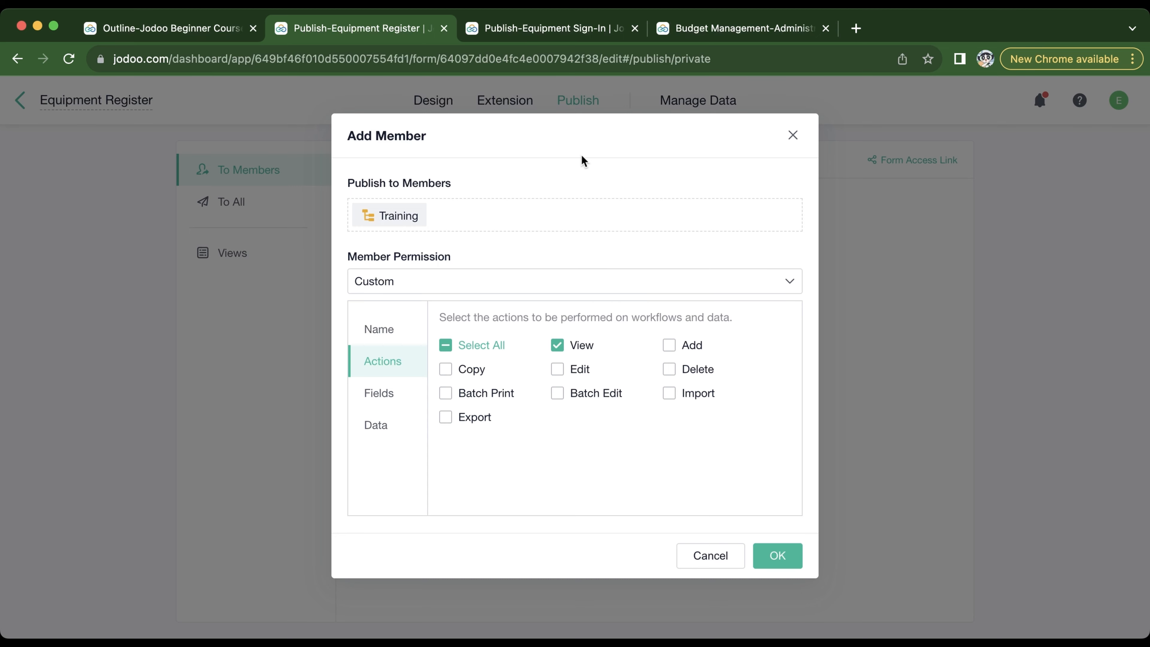
Step: Examine the custom permission's actions, fields and data conditions in the Equipment Sign-In form's member publishing setup
{"action": "left_click", "coordinate": [563, 29]}
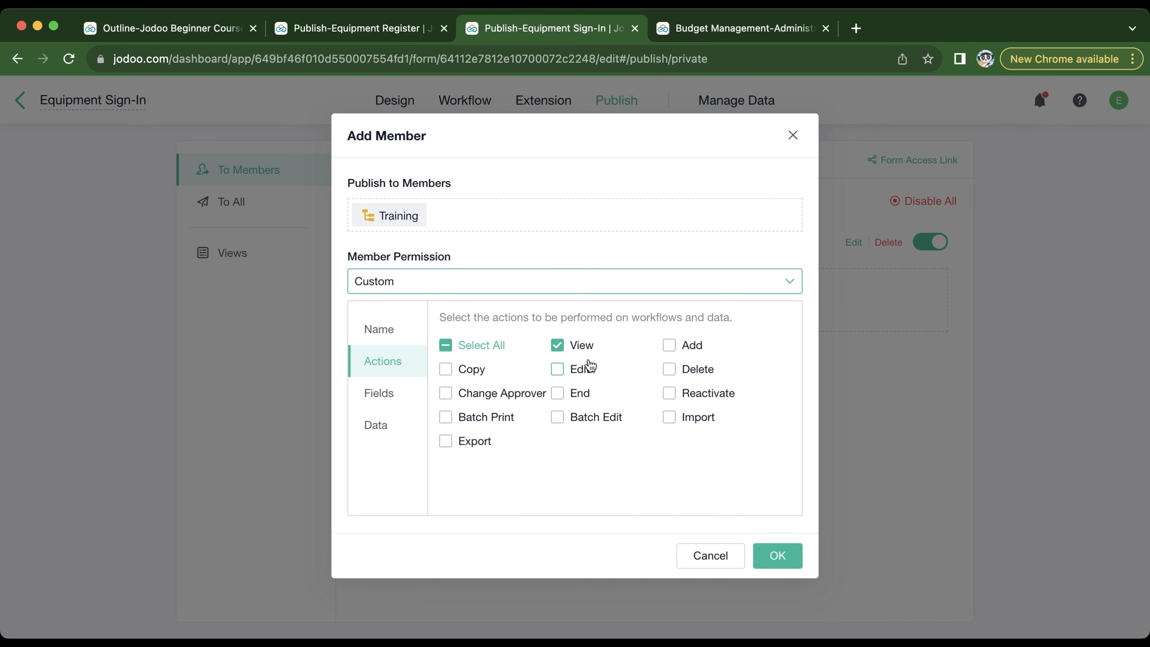
{"action": "left_click", "coordinate": [399, 364]}
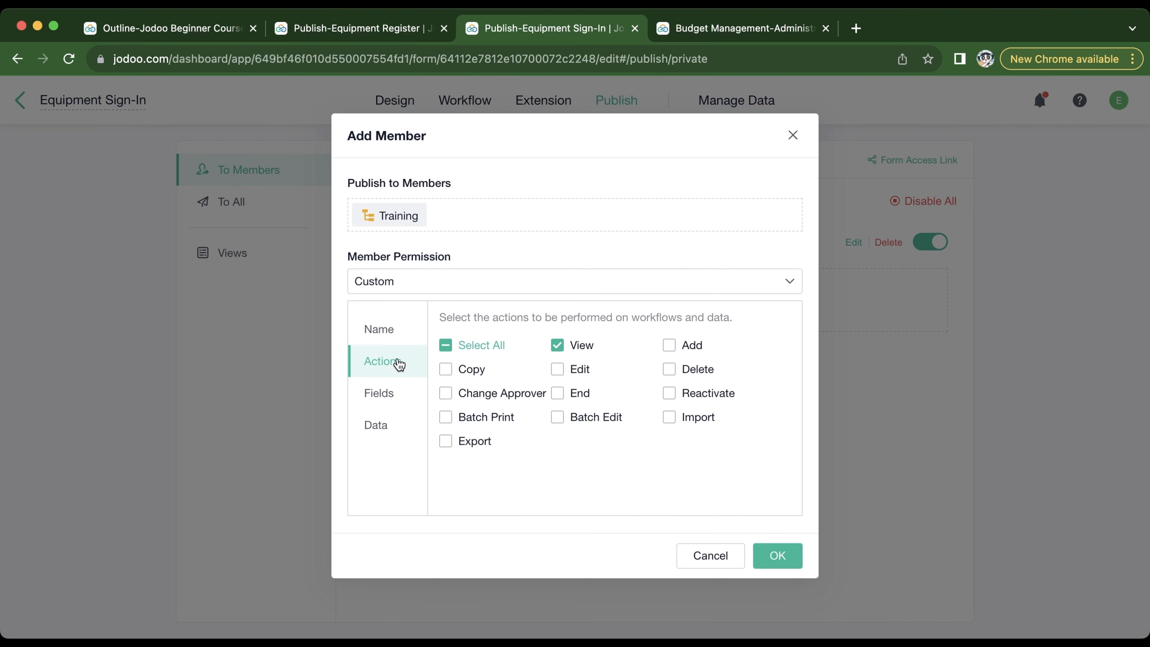
{"action": "left_click", "coordinate": [405, 399]}
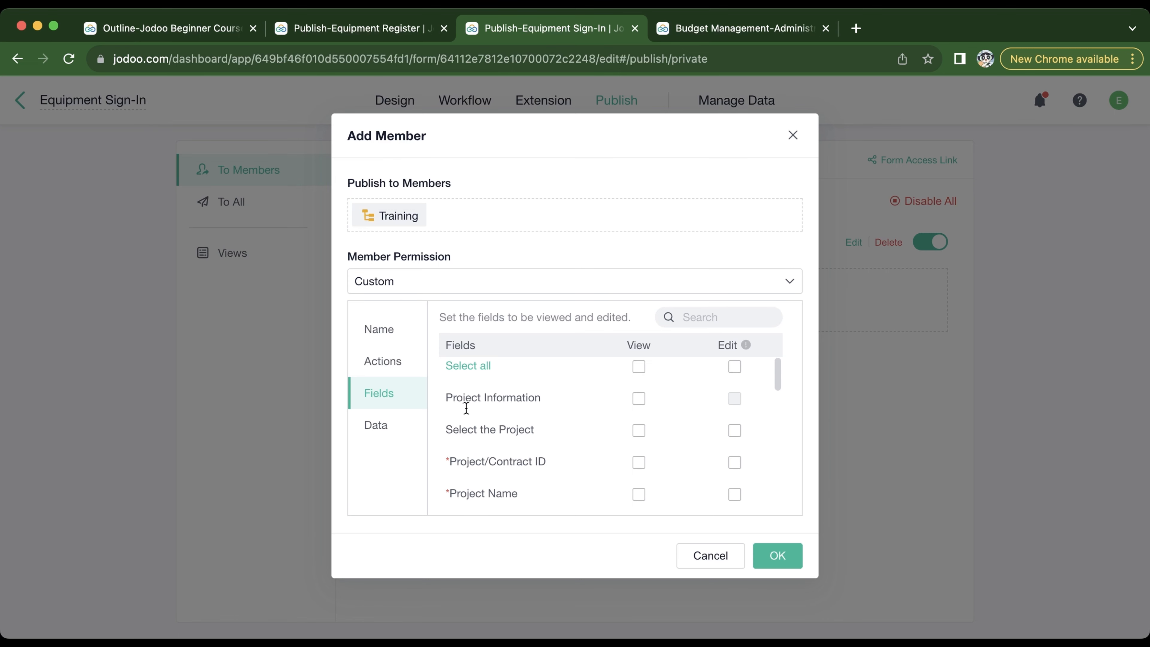
{"action": "scroll", "coordinate": [466, 409], "scroll_direction": "down", "scroll_amount": 10}
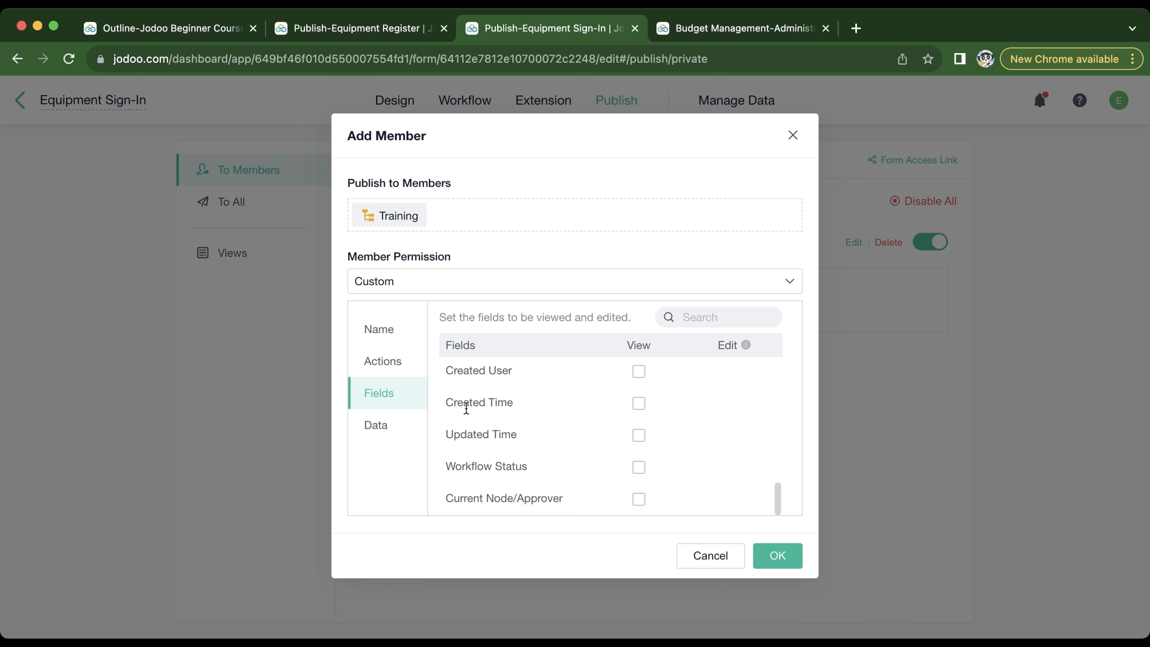
{"action": "left_click", "coordinate": [408, 426]}
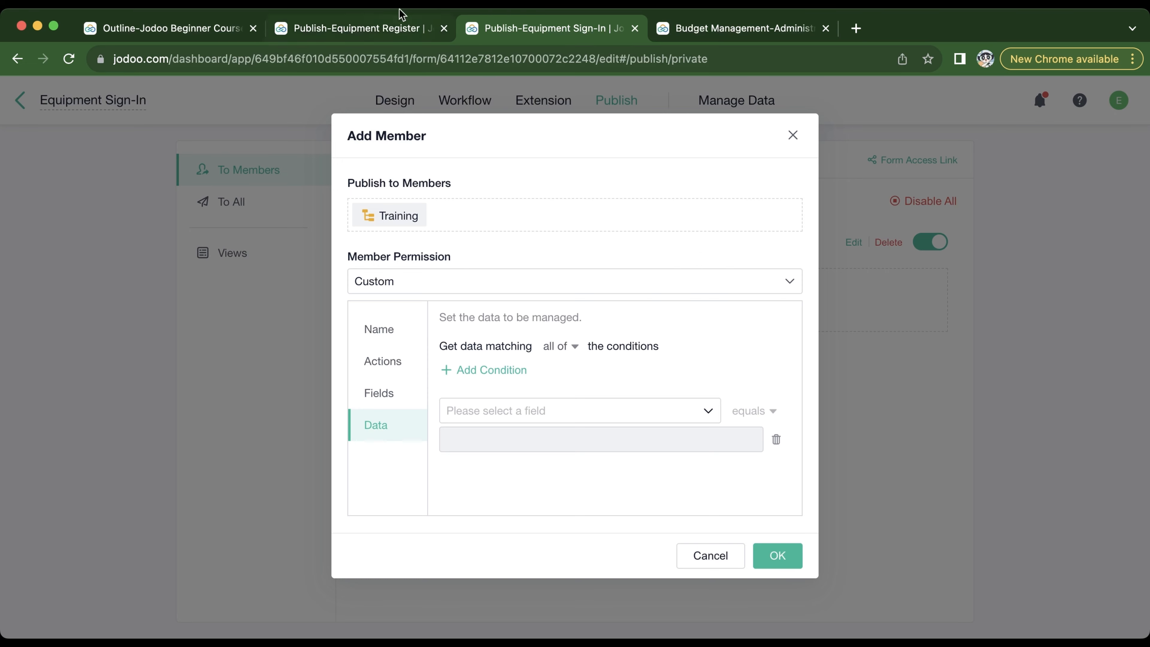
Step: Discard the Equipment Register member setup and view its public form fill, record share and query link options
{"action": "left_click", "coordinate": [388, 29]}
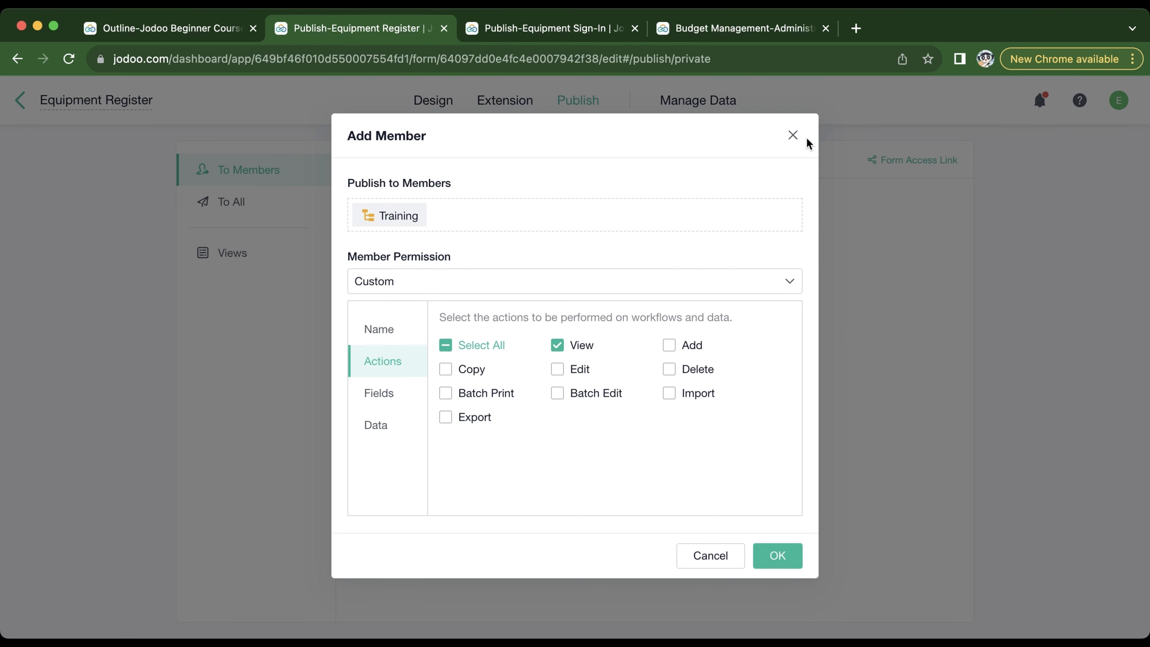
{"action": "left_click", "coordinate": [792, 135]}
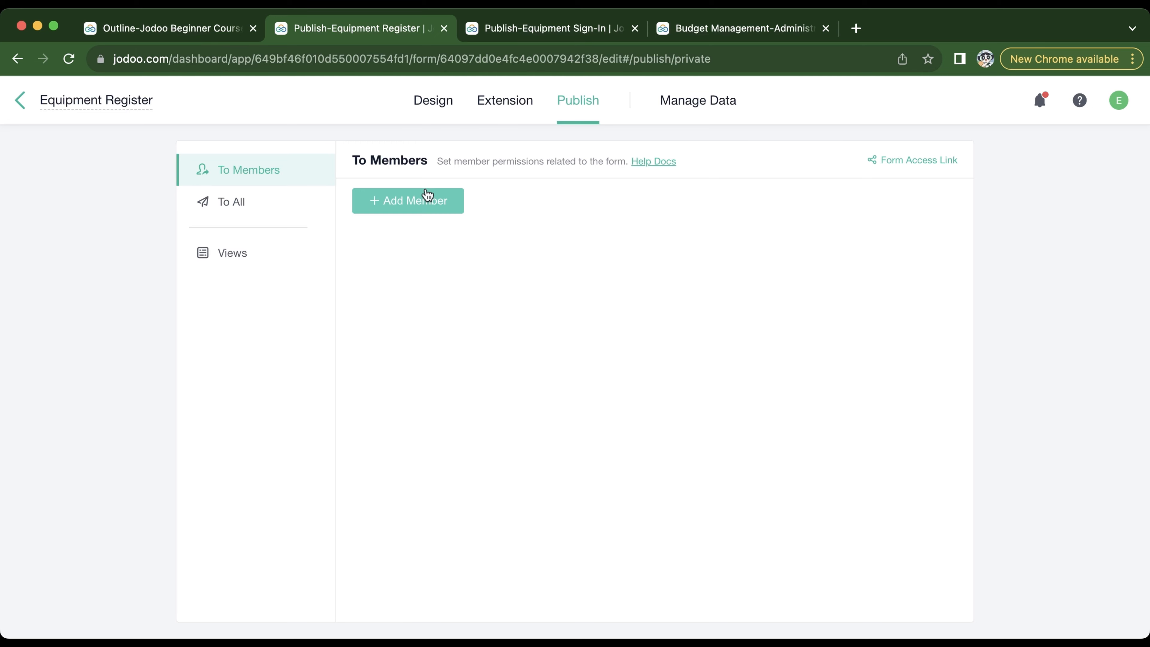
{"action": "left_click", "coordinate": [226, 208]}
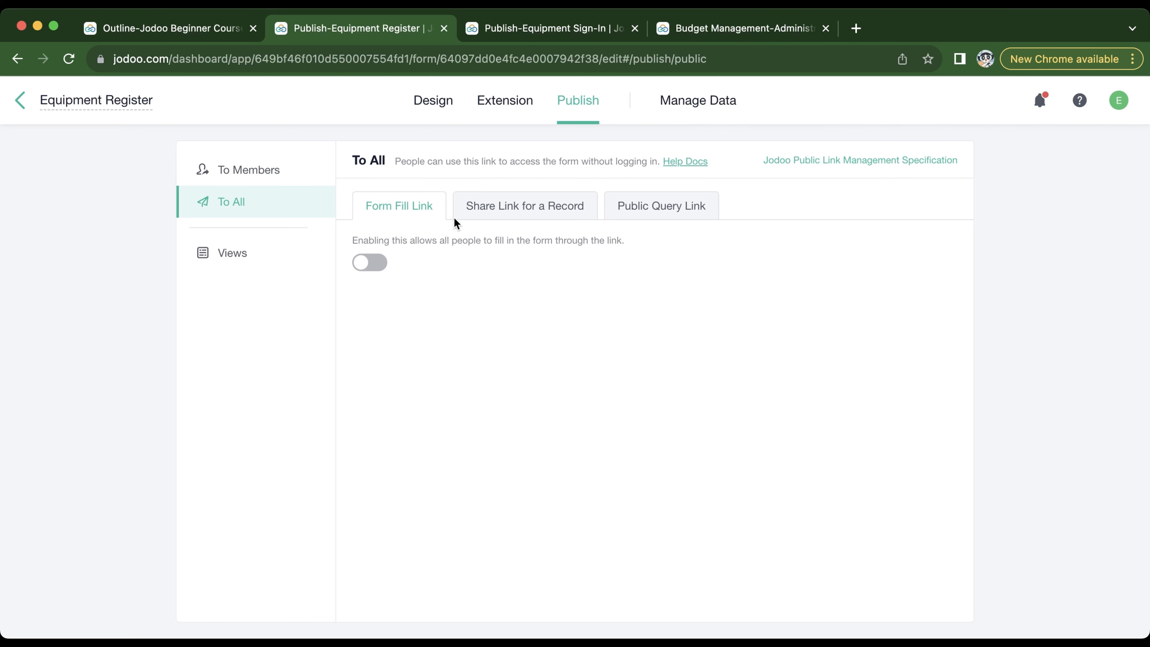
{"action": "left_click", "coordinate": [520, 213]}
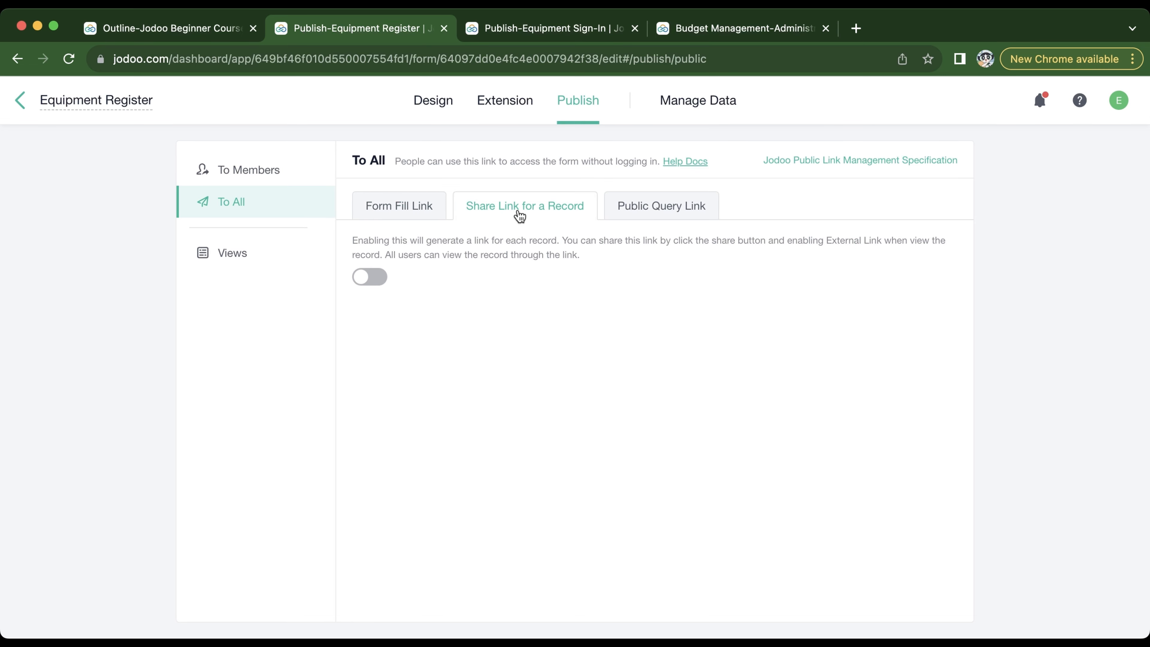
{"action": "left_click", "coordinate": [664, 209]}
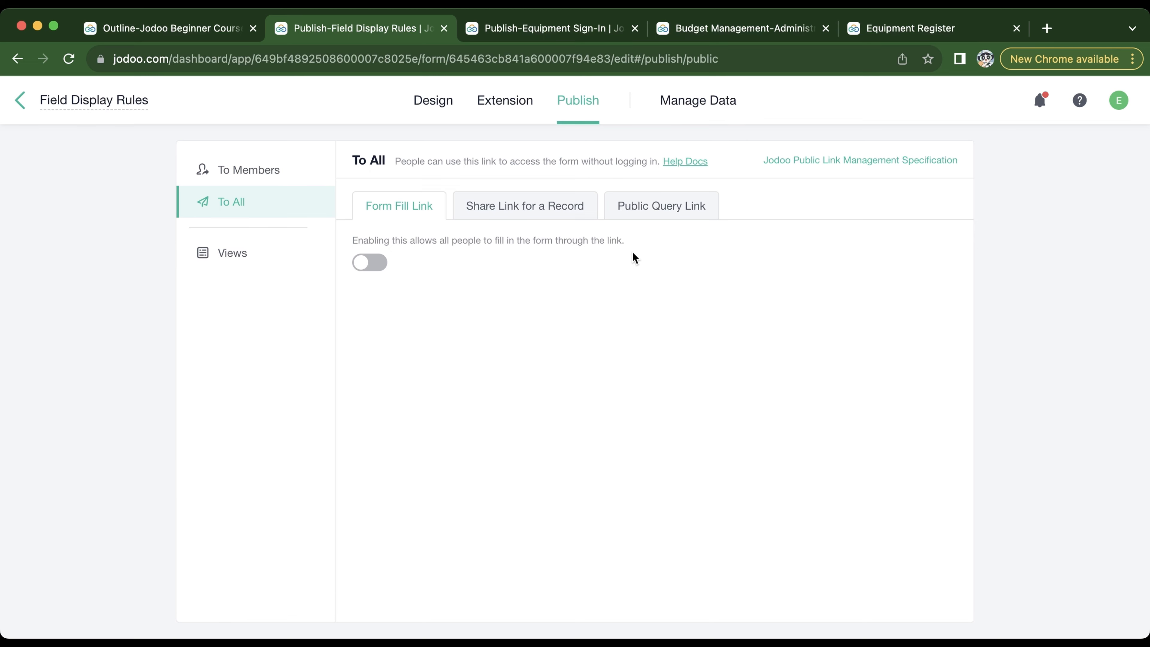
Step: Enable the Field Display Rules form's public fill link, copy it and open it in a new browser tab
{"action": "left_click", "coordinate": [380, 265]}
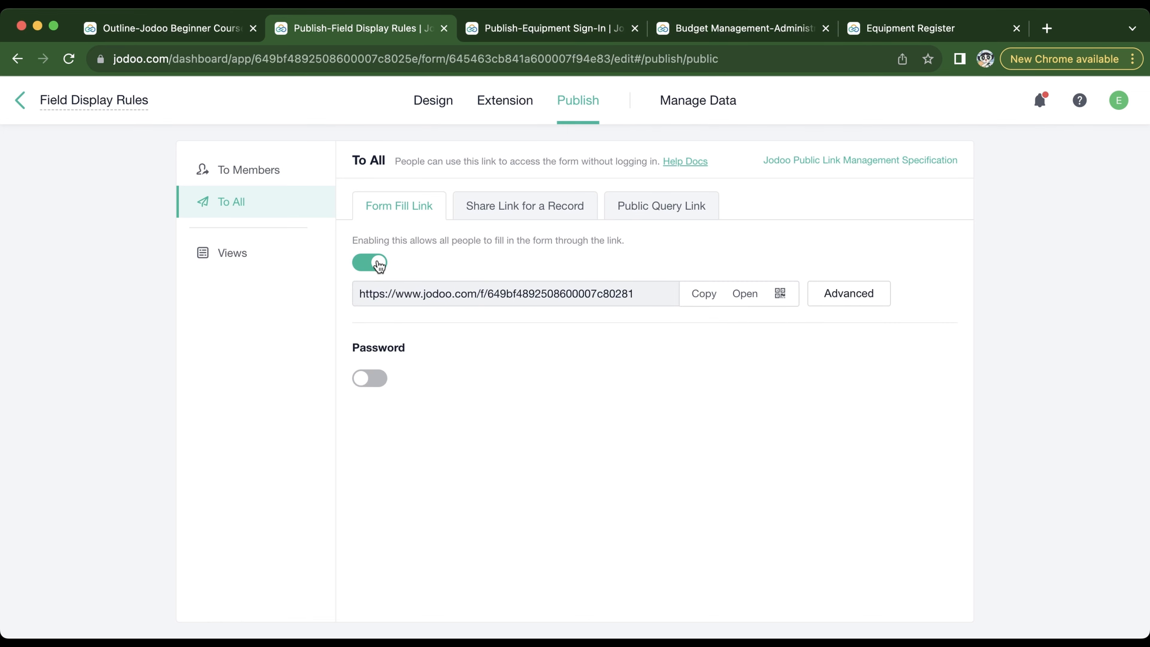
{"action": "left_click", "coordinate": [710, 295]}
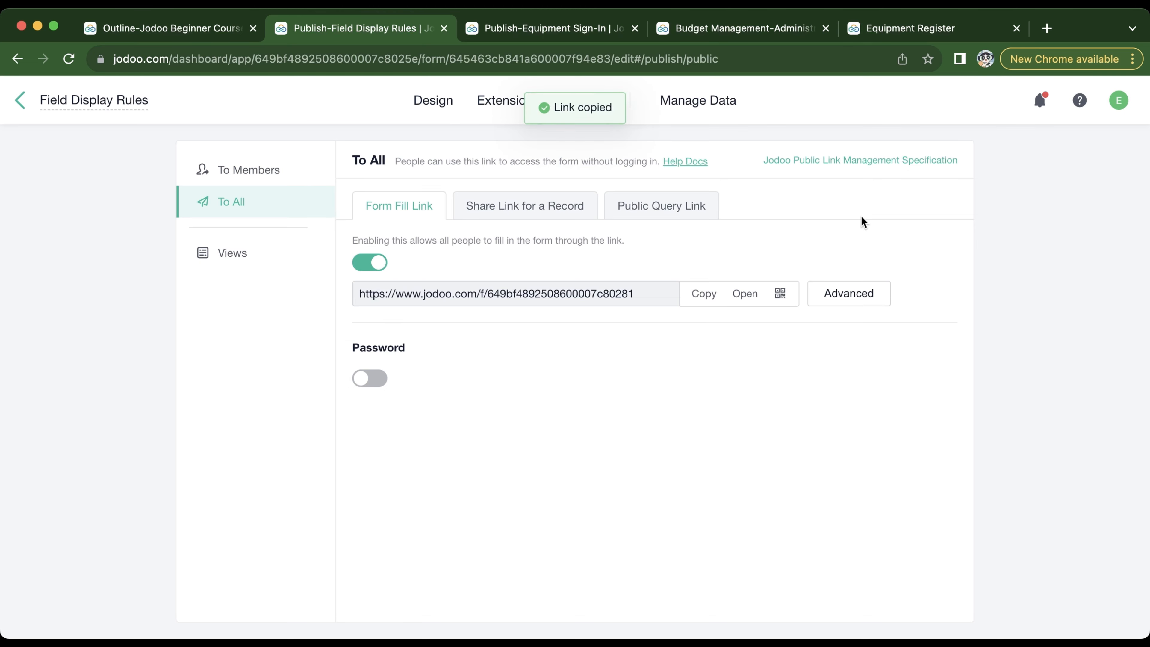
{"action": "left_click", "coordinate": [1046, 28]}
{"action": "key", "text": "super+v"}
{"action": "key", "text": "Return"}
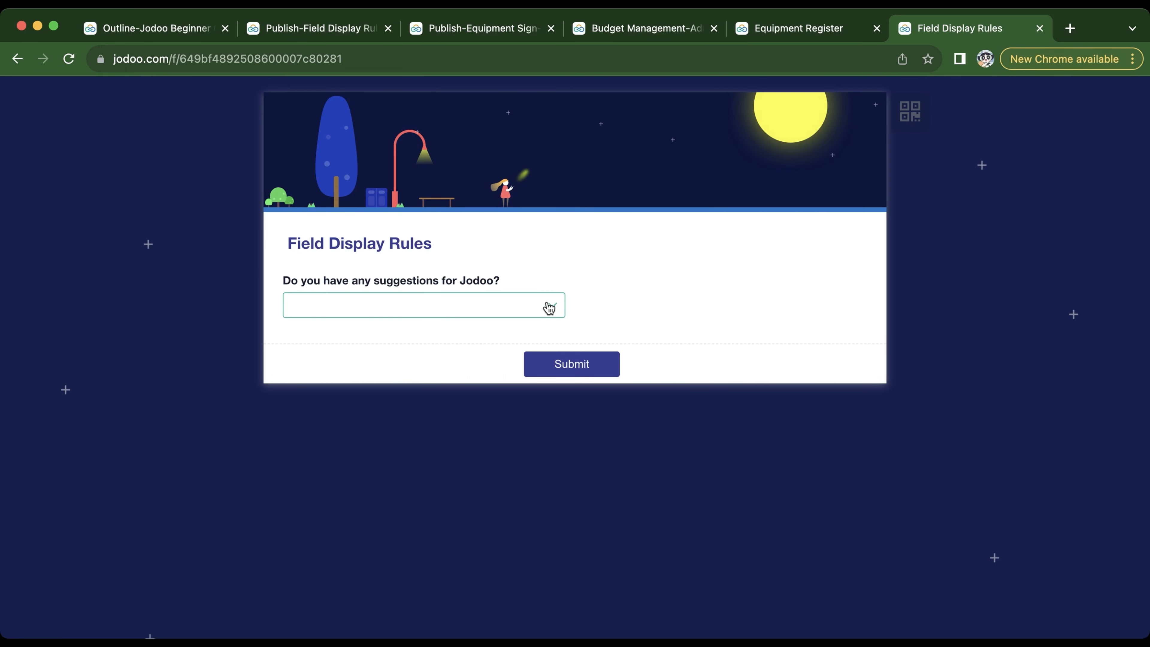
Step: Answer No to the question about suggestions for Jodoo and submit the public form
{"action": "left_click", "coordinate": [550, 308]}
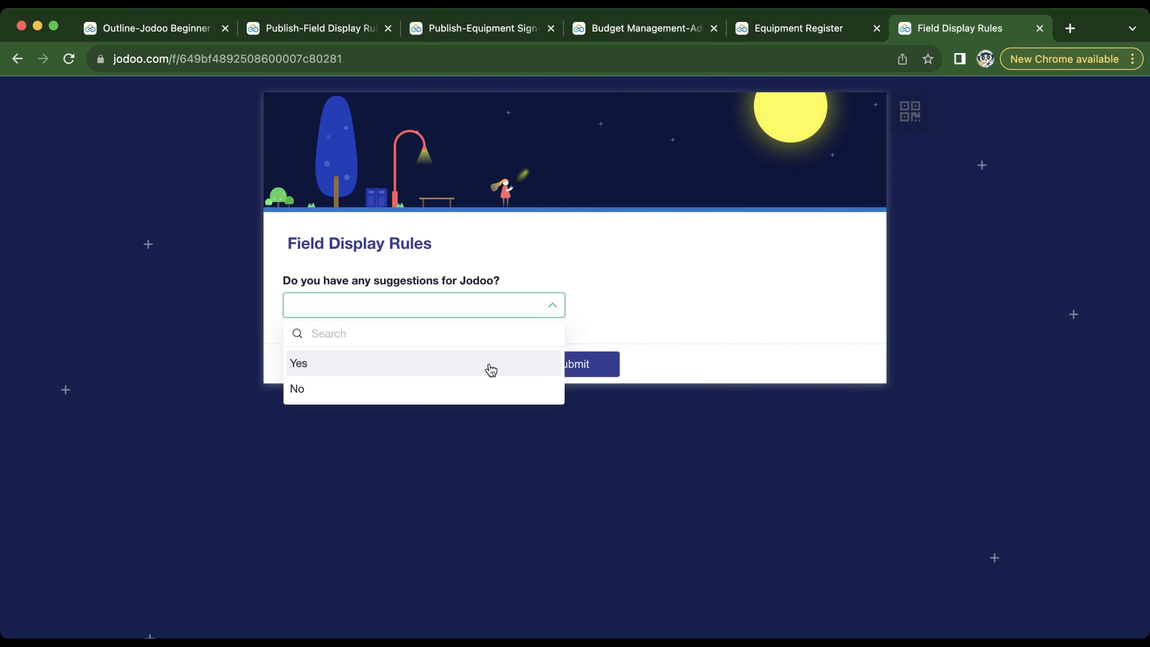
{"action": "left_click", "coordinate": [479, 388]}
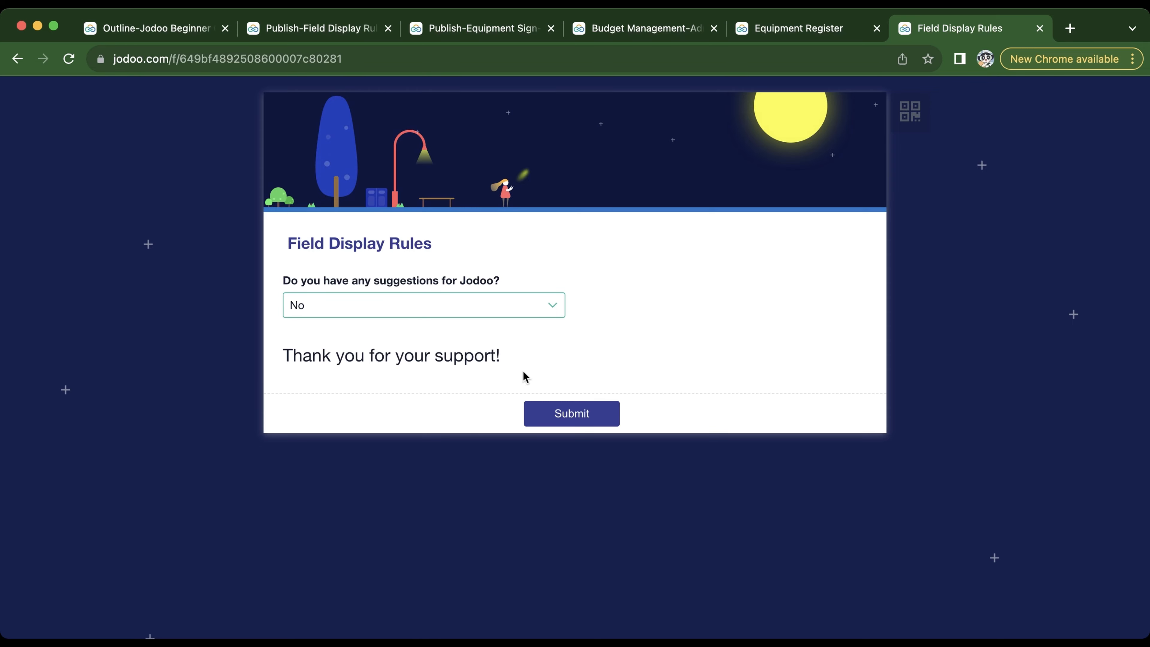
{"action": "left_click", "coordinate": [566, 407]}
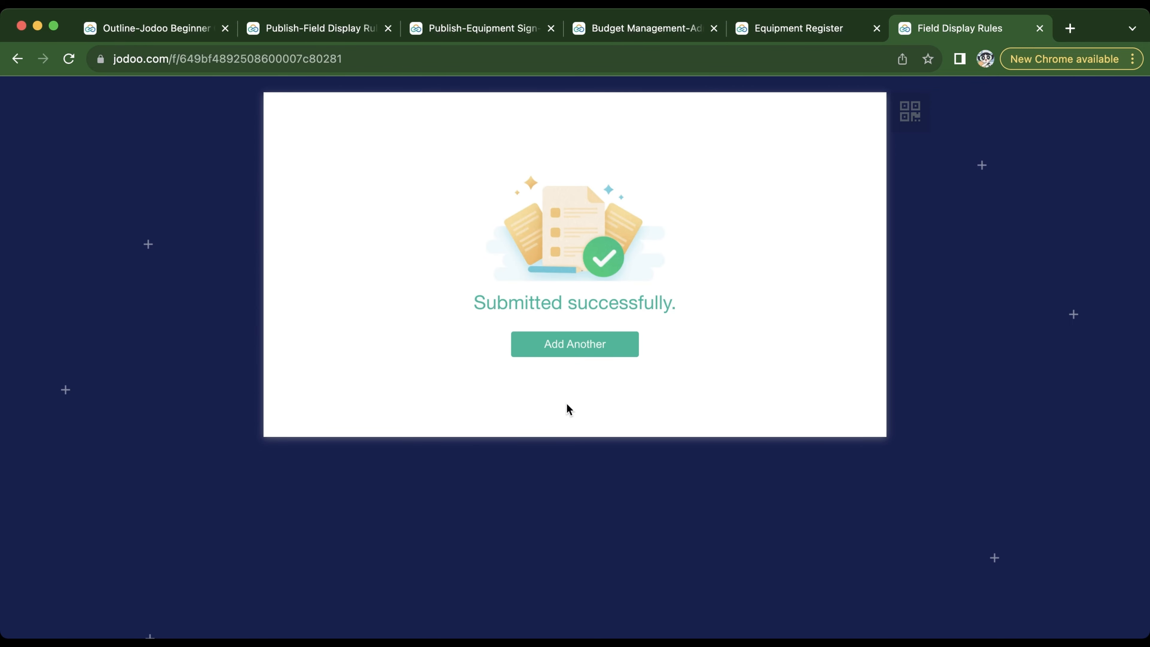
Step: View the public link style themes in the Field Display Rules form's design properties
{"action": "left_click", "coordinate": [297, 27]}
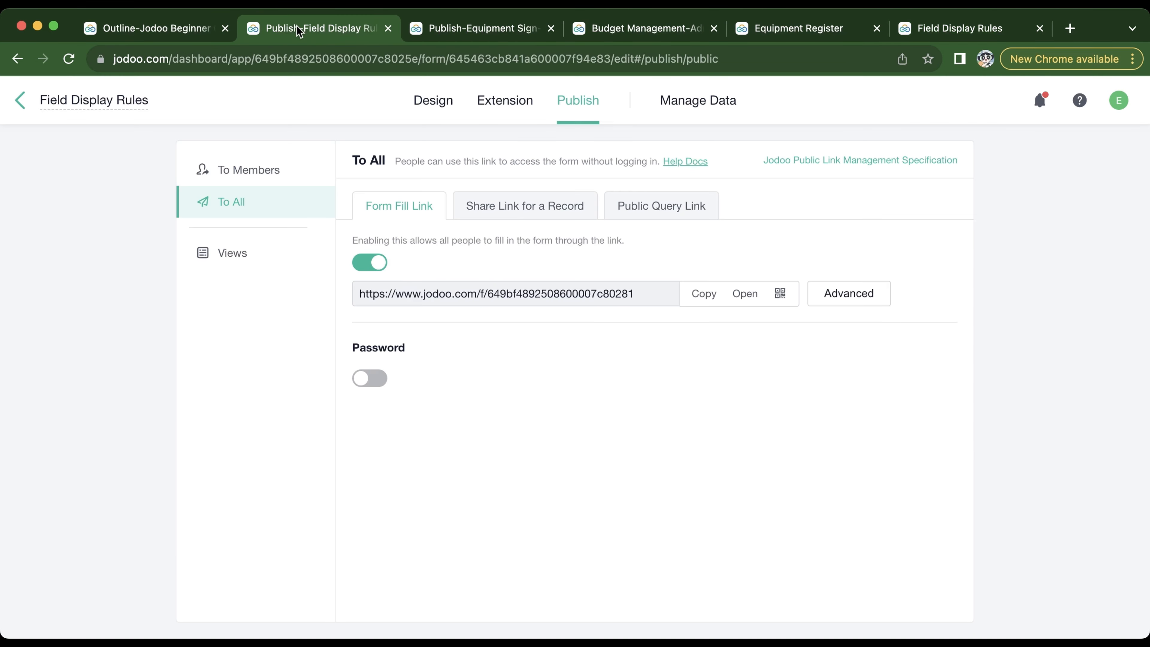
{"action": "left_click", "coordinate": [425, 105]}
{"action": "left_click", "coordinate": [1119, 190]}
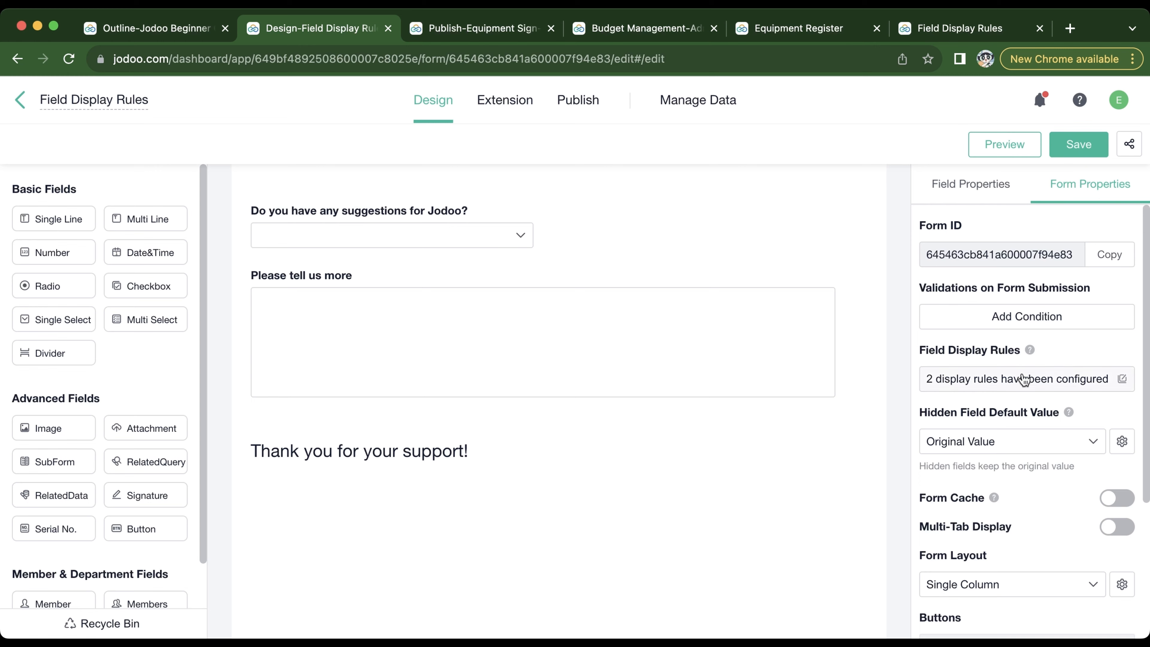
{"action": "scroll", "coordinate": [1025, 380], "scroll_direction": "down", "scroll_amount": 5}
{"action": "left_click", "coordinate": [1034, 550]}
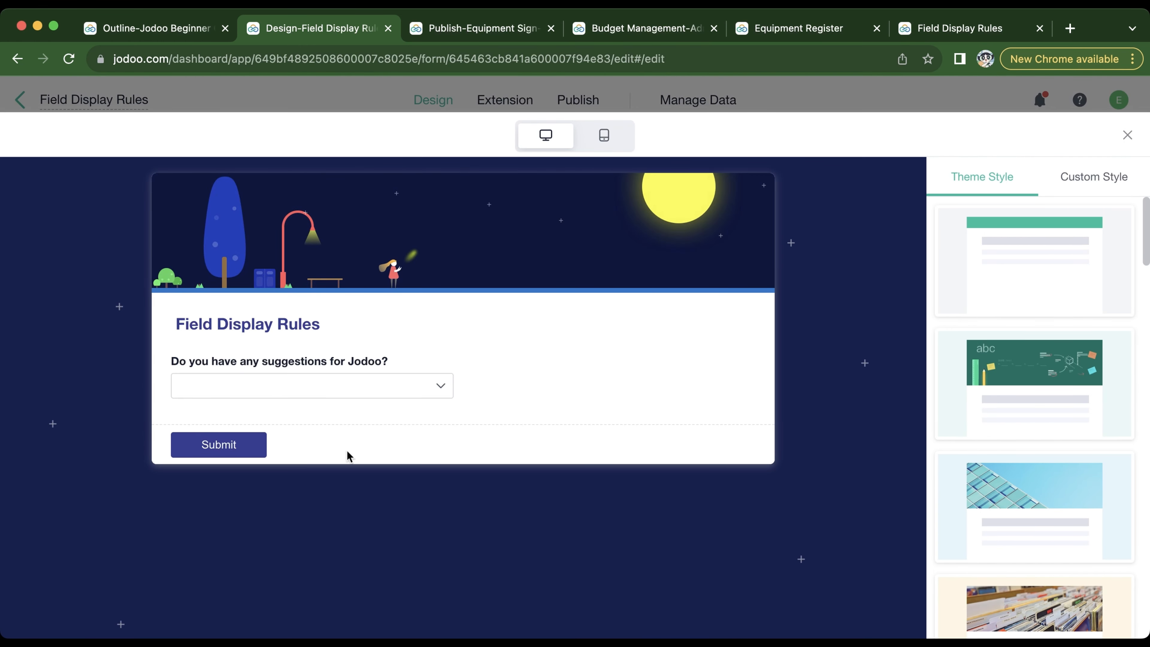
{"action": "left_click", "coordinate": [1128, 135]}
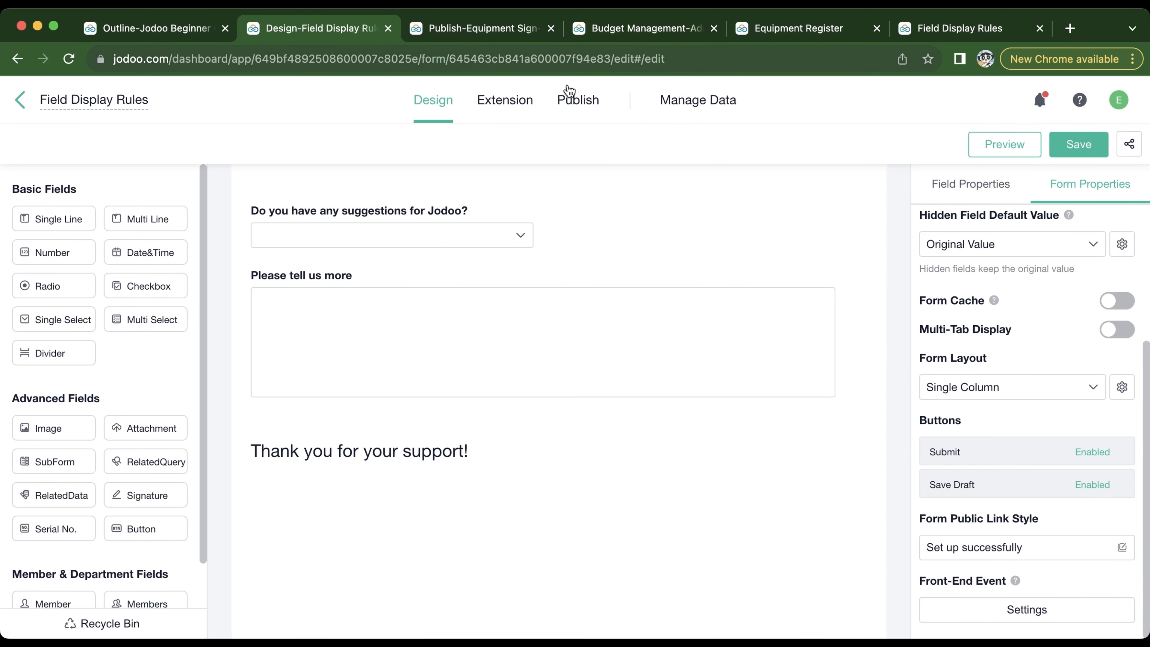
Step: Enable URL parameters in the public fill link's advanced settings and add the parameter "ins"
{"action": "left_click", "coordinate": [588, 101]}
{"action": "left_click", "coordinate": [260, 200]}
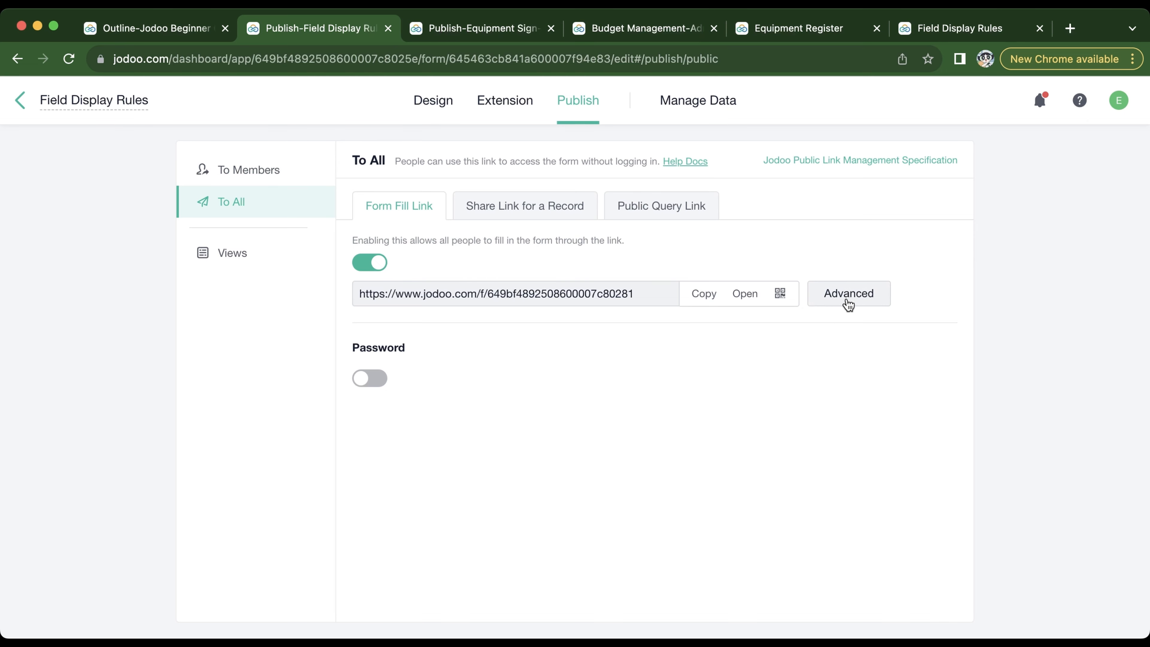
{"action": "left_click", "coordinate": [849, 303]}
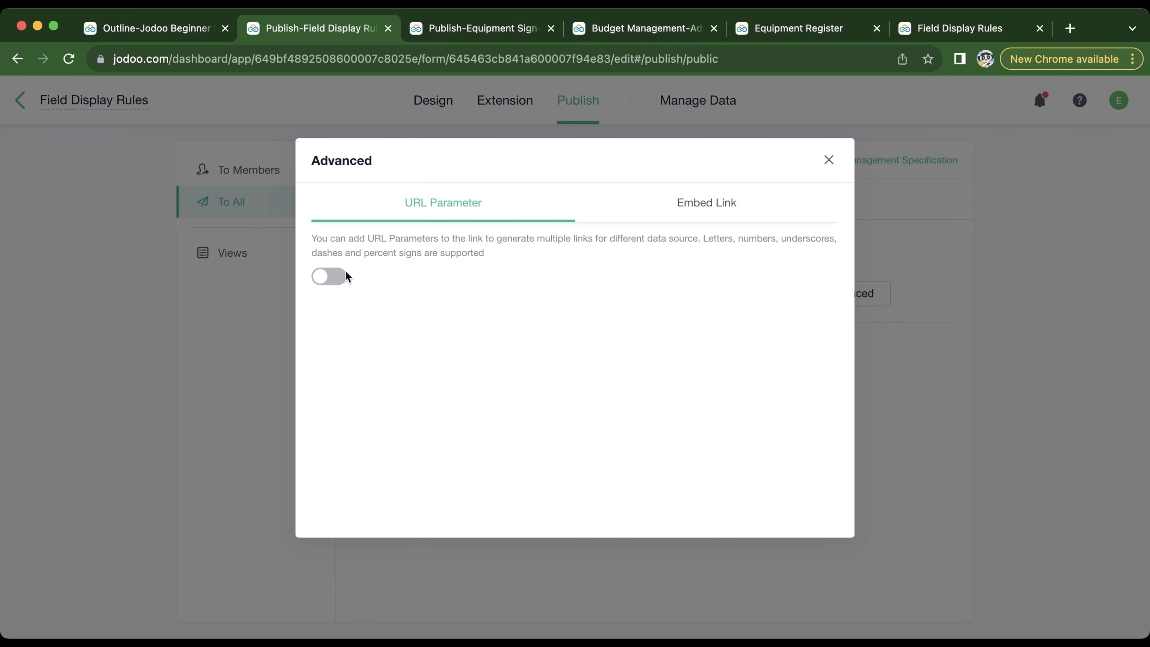
{"action": "left_click", "coordinate": [329, 277]}
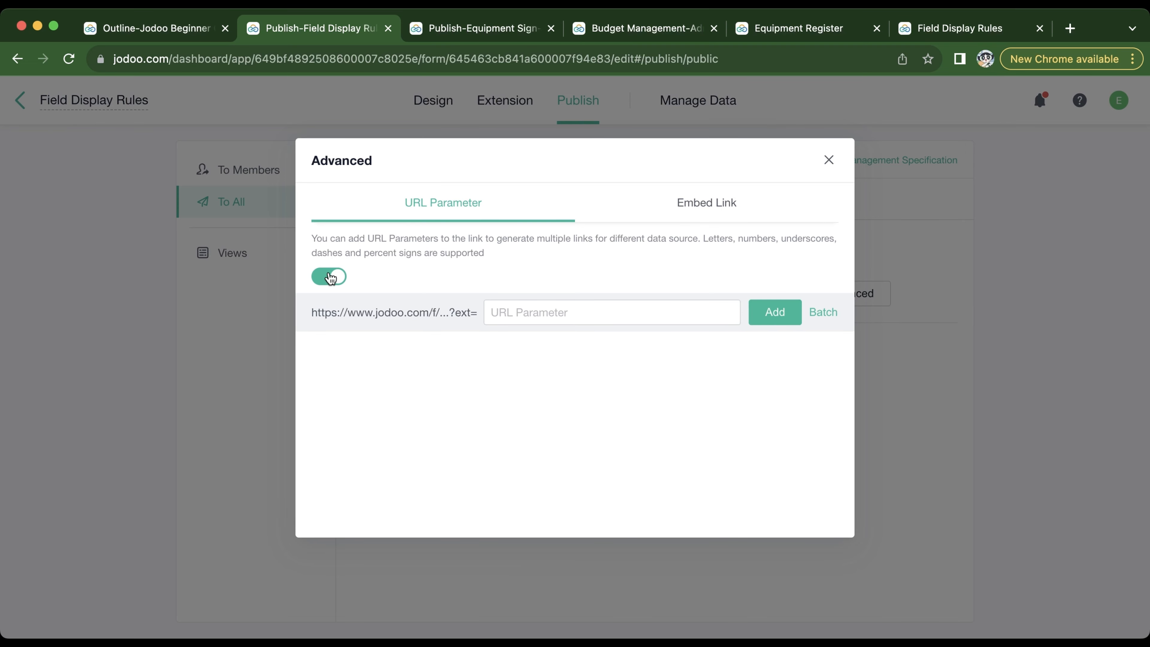
{"action": "left_click", "coordinate": [586, 319]}
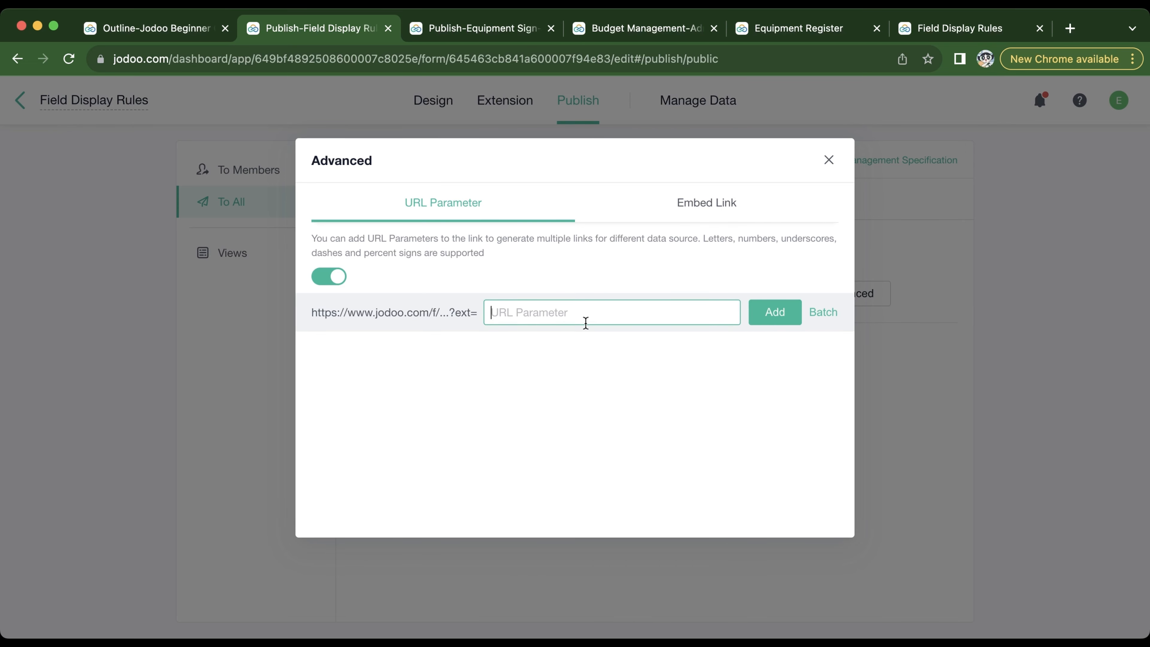
{"action": "type", "text": "ins"}
{"action": "left_click", "coordinate": [784, 319]}
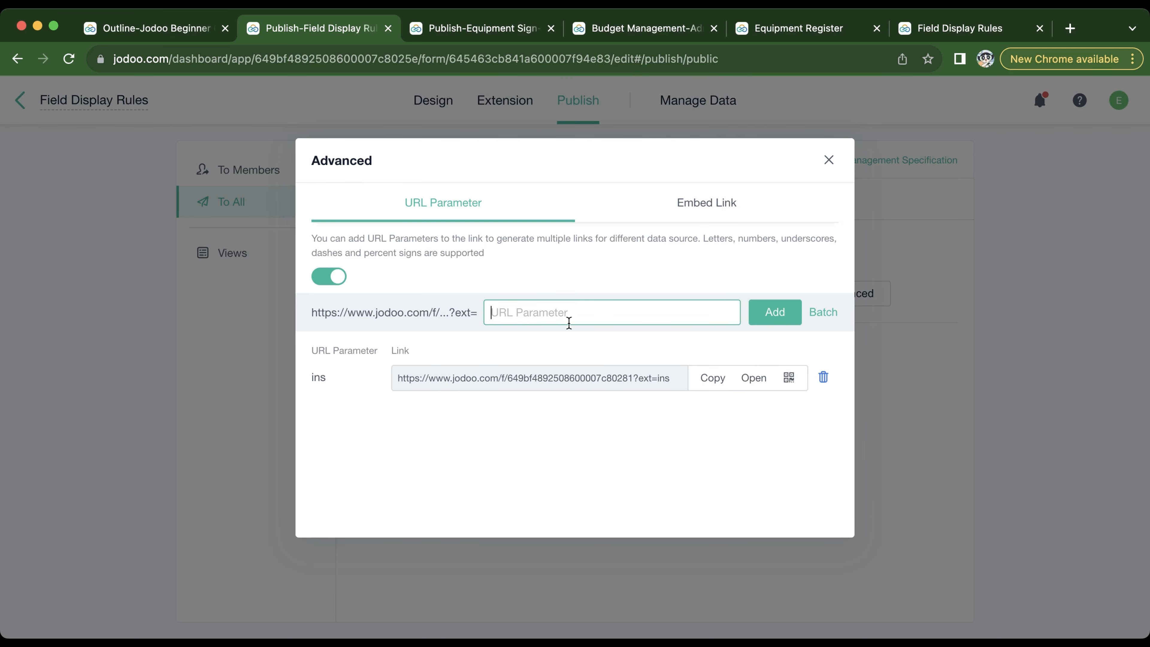
Step: Add the URL parameter "face" to the Field Display Rules form's public fill link
{"action": "type", "text": "face"}
{"action": "left_click", "coordinate": [775, 318]}
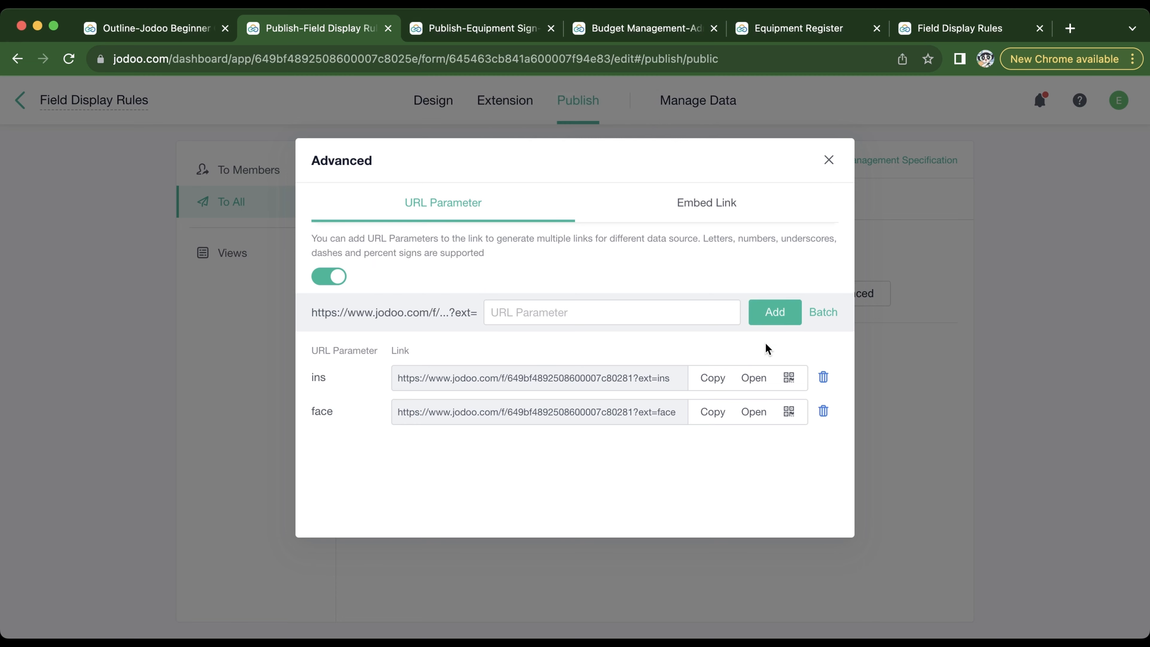
Step: Open the public form through the "ins" parameter link and submit it with the answer No
{"action": "left_click", "coordinate": [754, 378]}
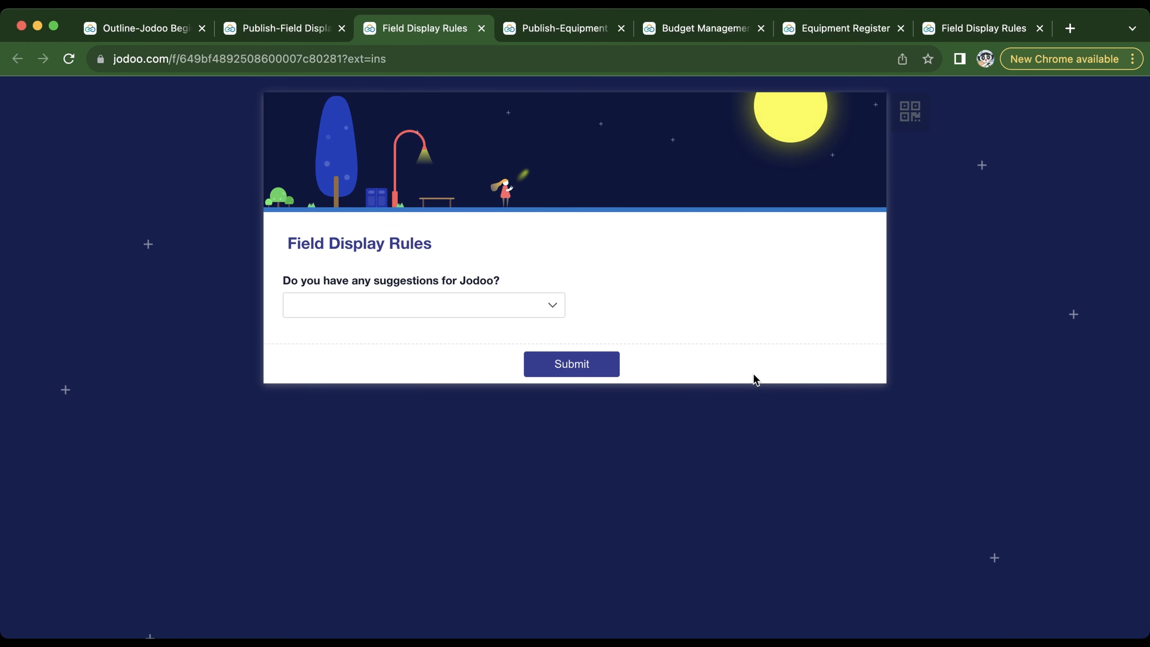
{"action": "left_click", "coordinate": [548, 317]}
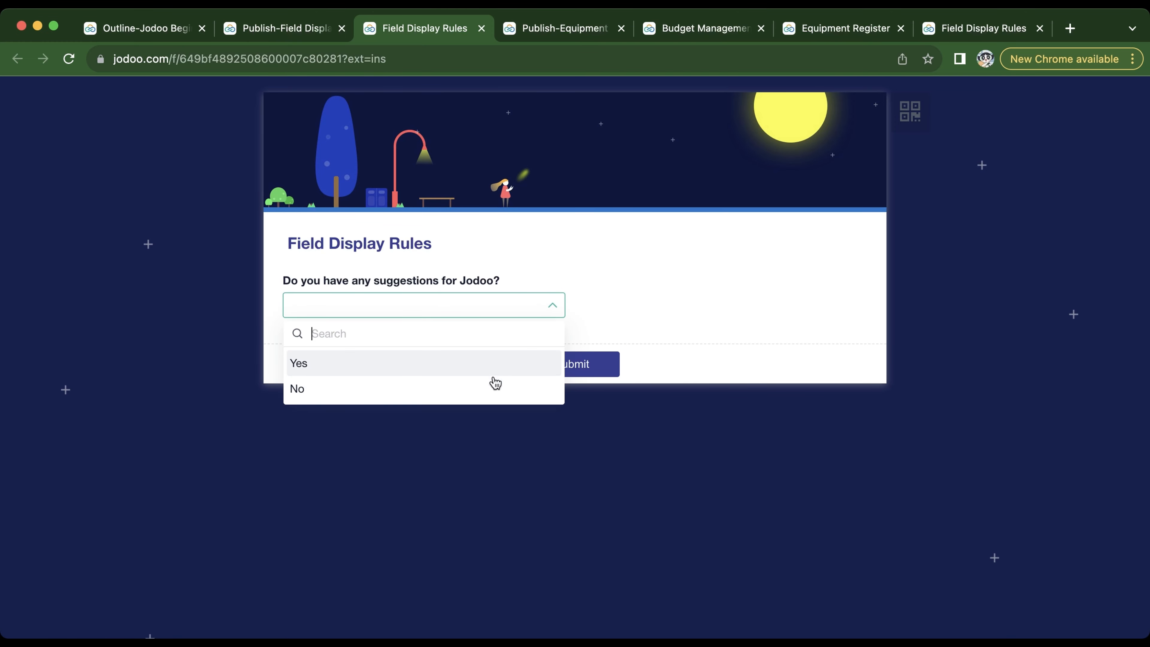
{"action": "left_click", "coordinate": [495, 389]}
{"action": "left_click", "coordinate": [565, 410]}
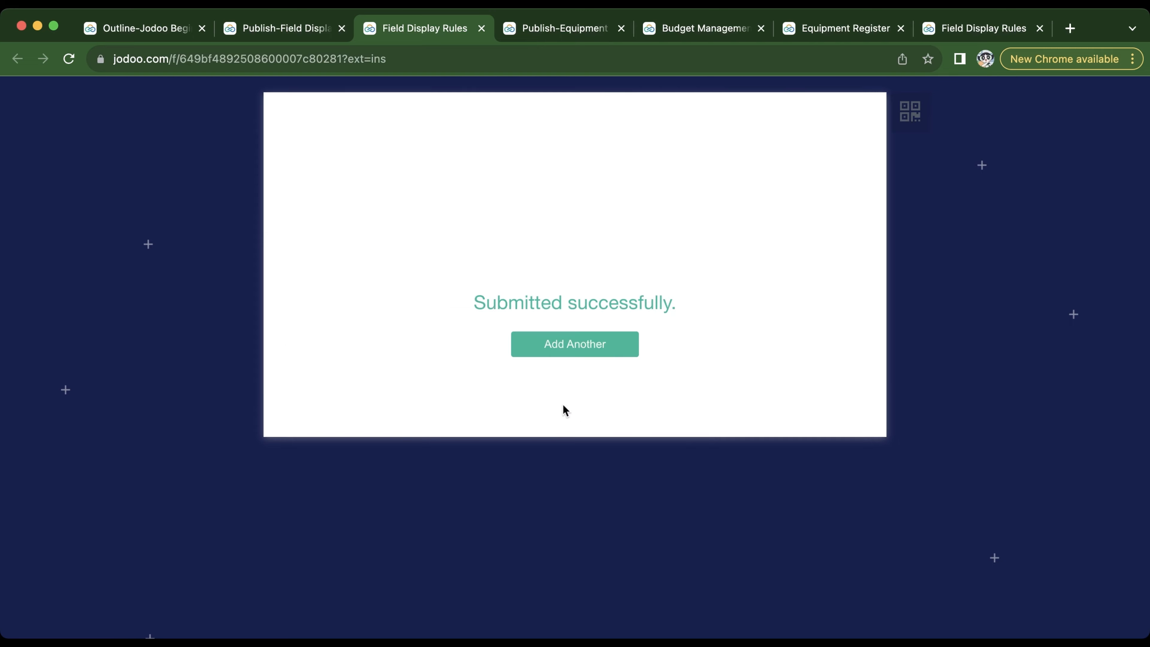
Step: Open the public form through the "face" parameter link and submit it with the answer No
{"action": "left_click", "coordinate": [285, 28]}
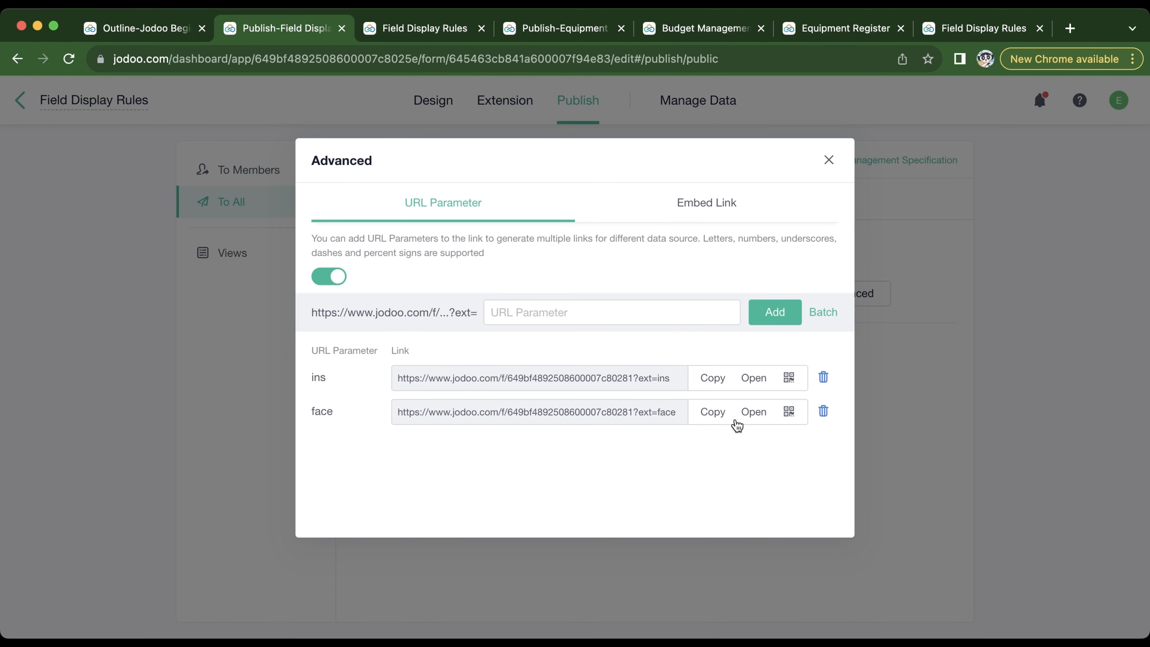
{"action": "left_click", "coordinate": [754, 413]}
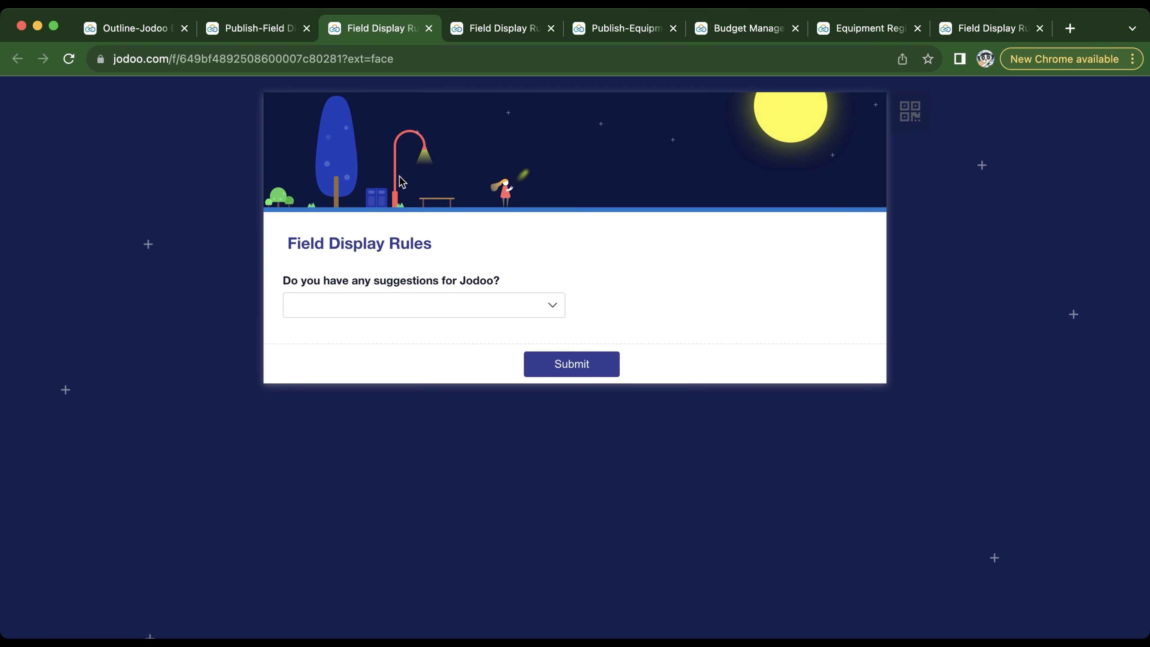
{"action": "left_click", "coordinate": [419, 307]}
{"action": "left_click", "coordinate": [405, 386]}
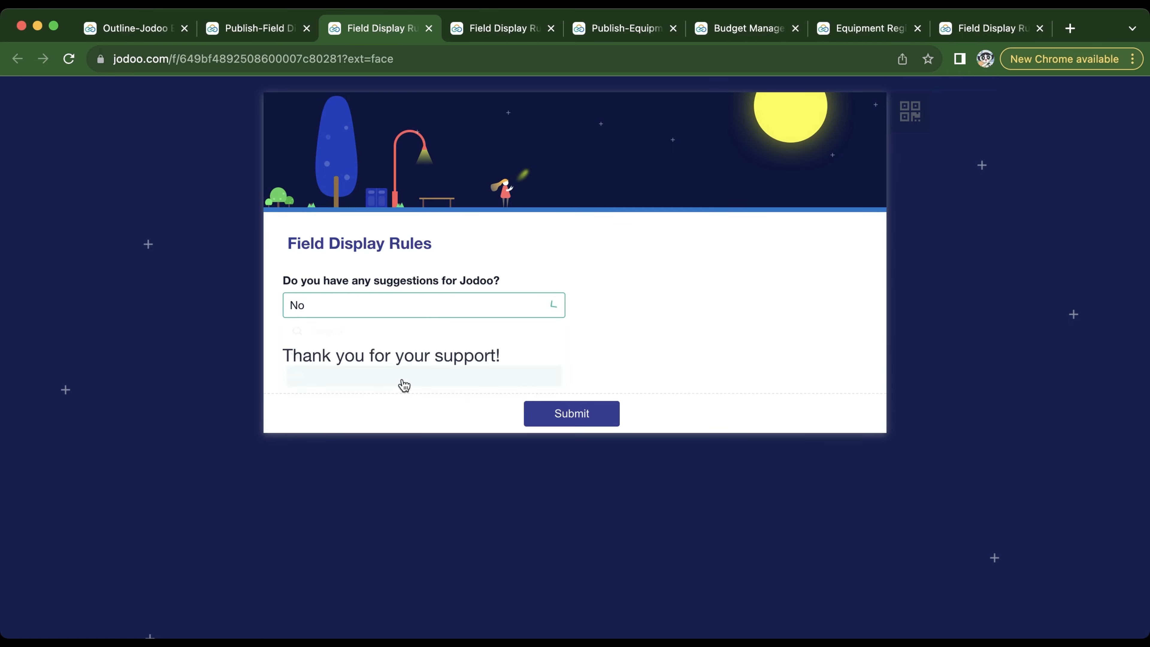
{"action": "left_click", "coordinate": [543, 412]}
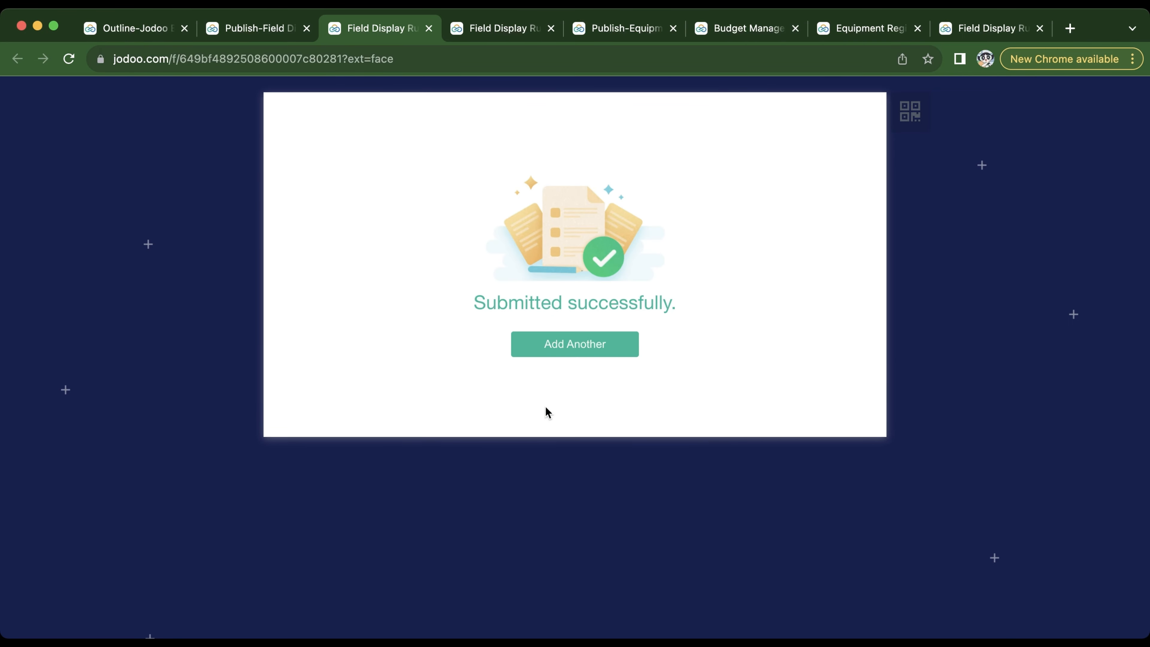
Step: Close the advanced link settings and examine the URL parameter recorded for each submission in the form's data
{"action": "left_click", "coordinate": [238, 34]}
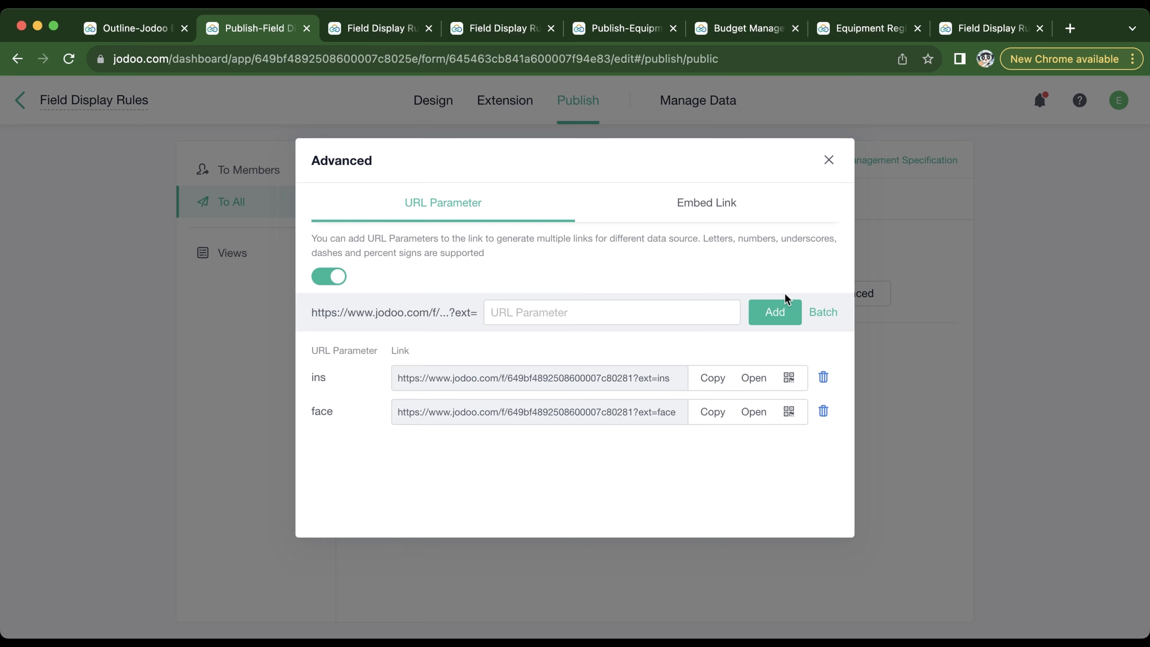
{"action": "left_click", "coordinate": [828, 159]}
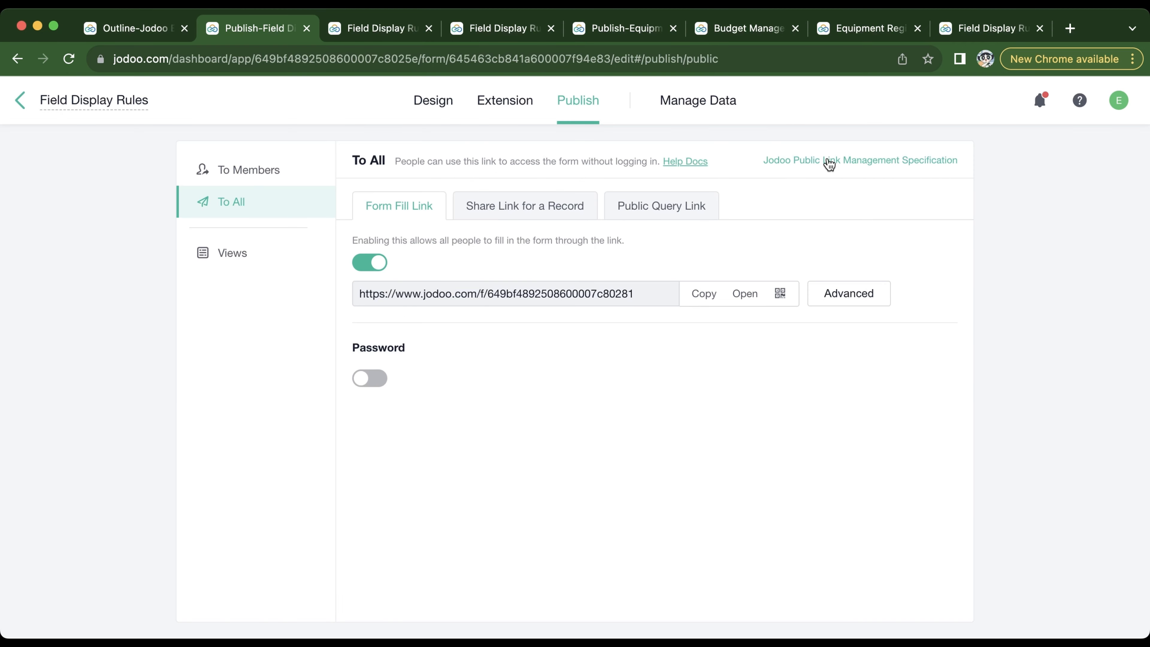
{"action": "left_click", "coordinate": [705, 115]}
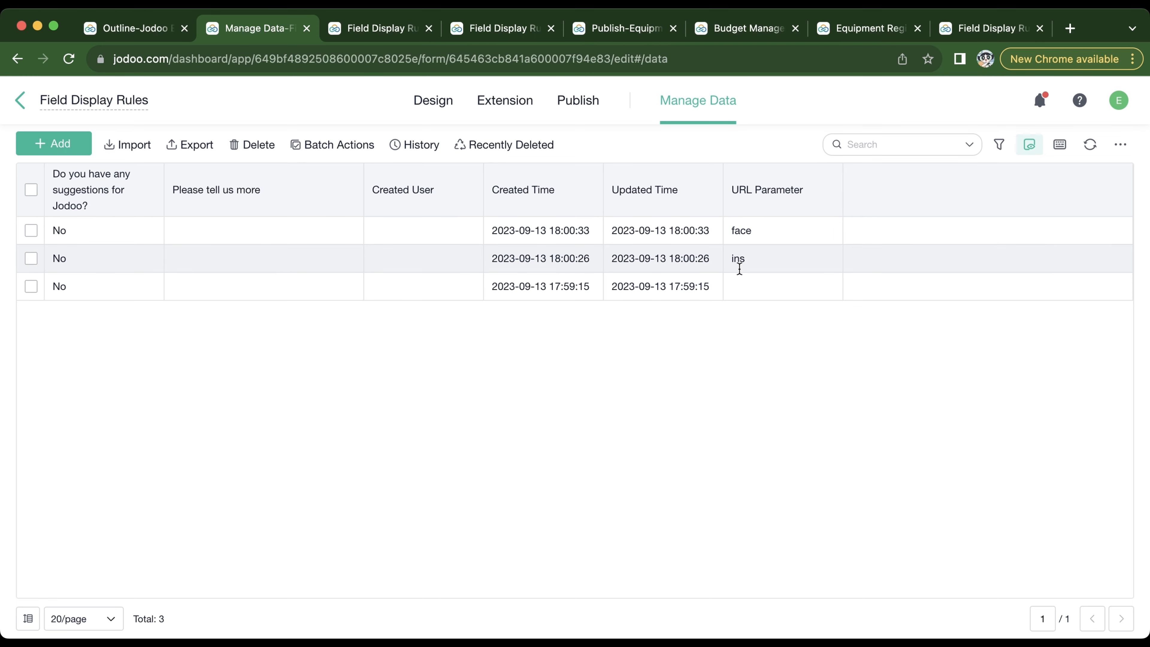
Step: View the public fill link's embed link and reference code, and switch on its password option
{"action": "left_click", "coordinate": [580, 106]}
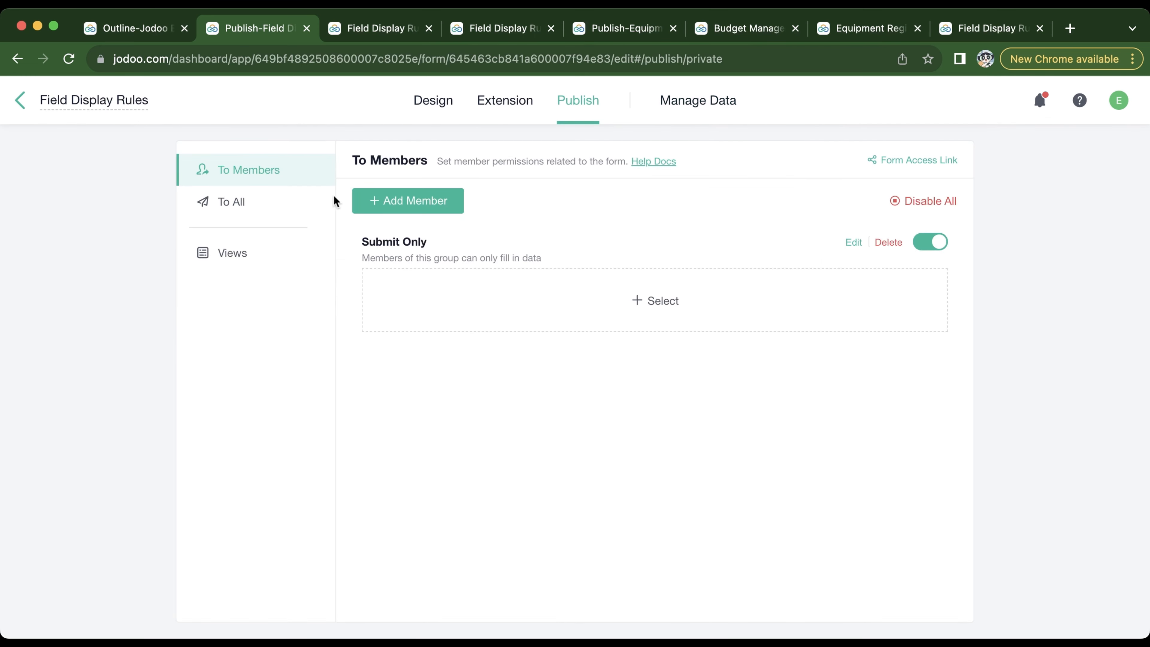
{"action": "left_click", "coordinate": [248, 203]}
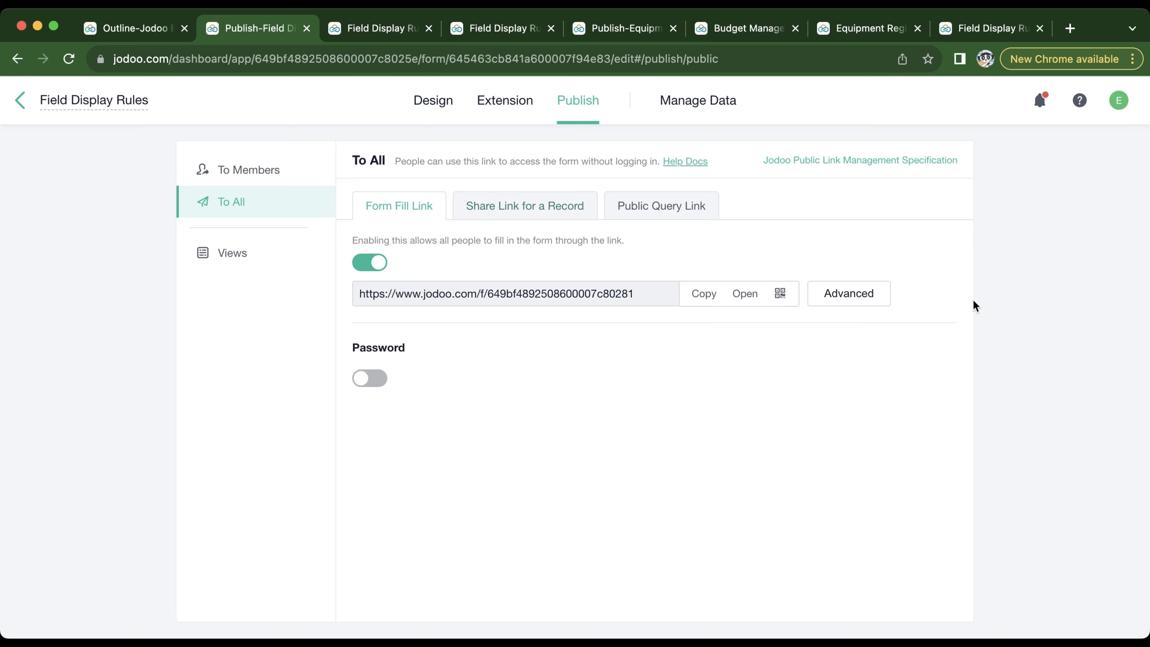
{"action": "left_click", "coordinate": [846, 286]}
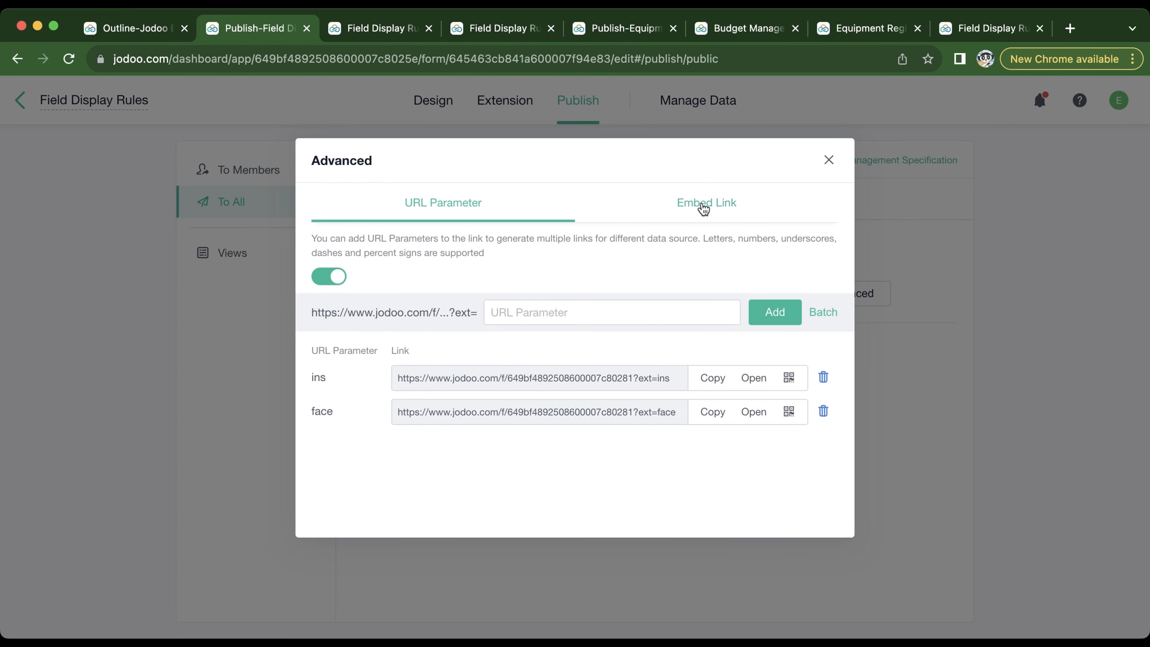
{"action": "left_click", "coordinate": [706, 206]}
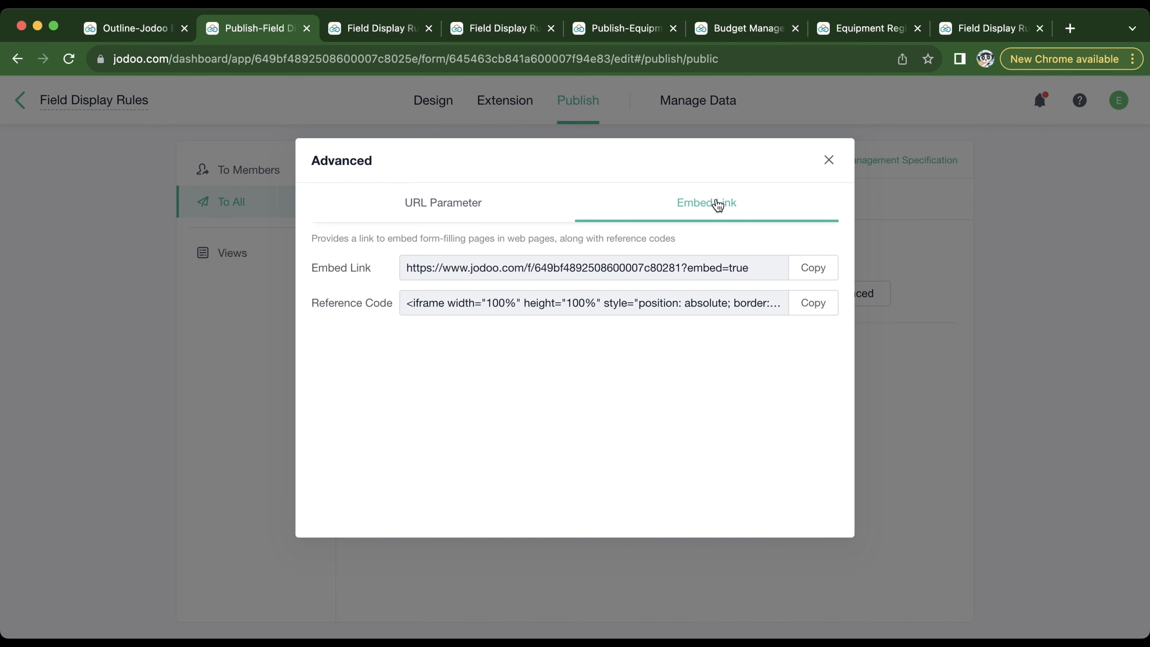
{"action": "left_click", "coordinate": [829, 159]}
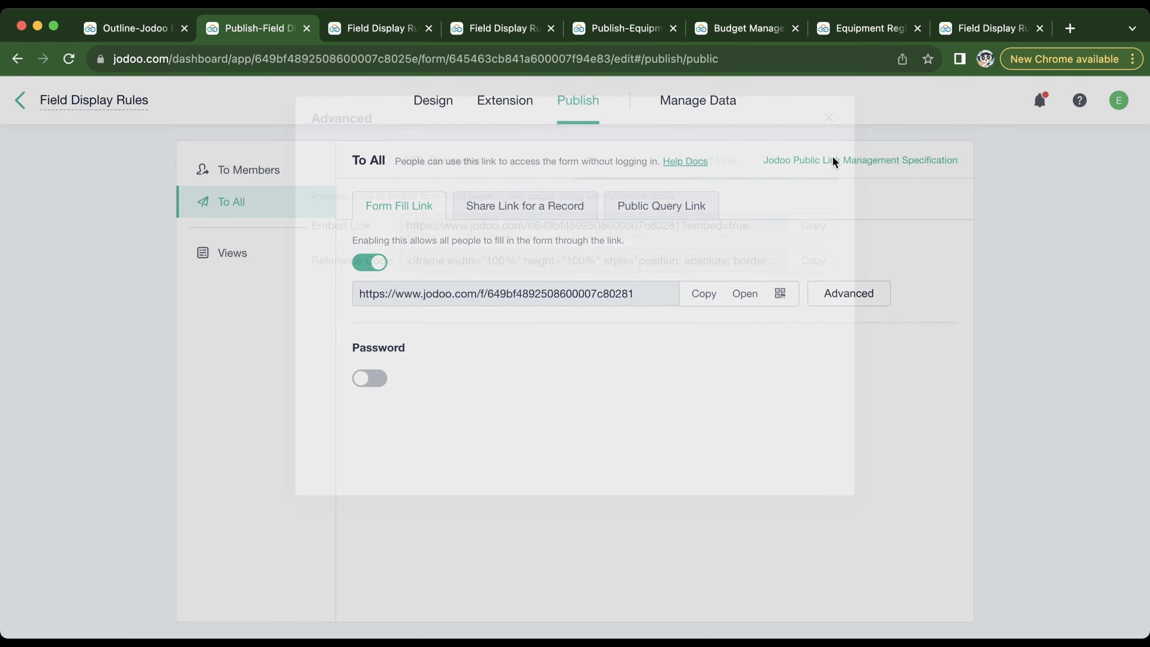
{"action": "left_click", "coordinate": [369, 379]}
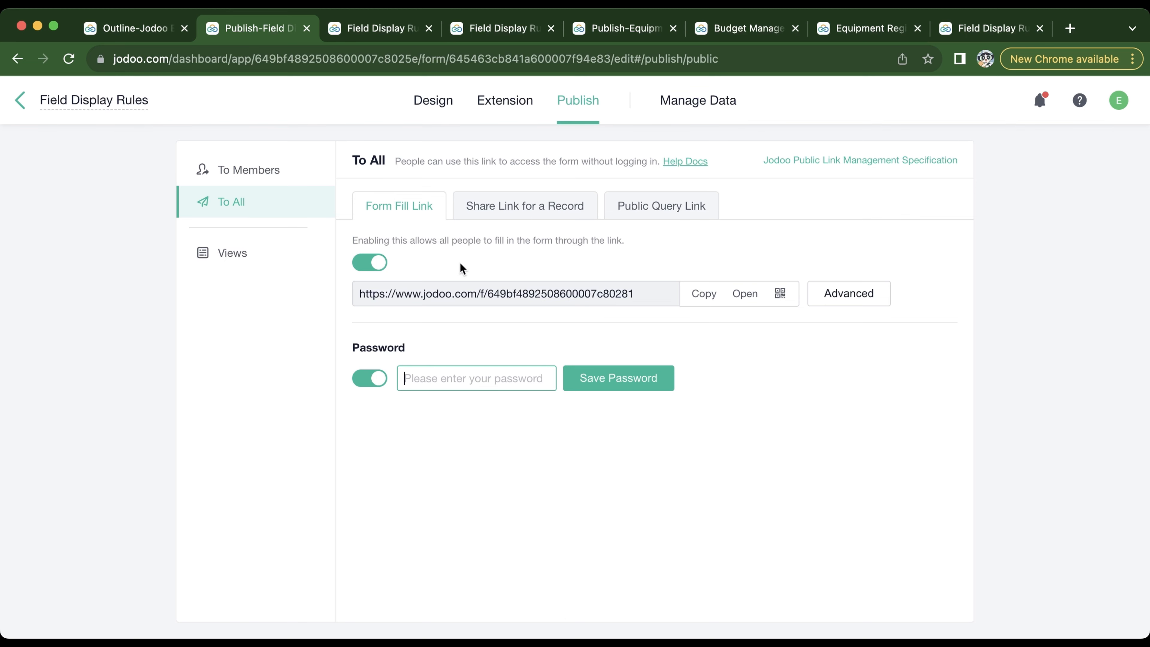
Step: Enable public share links for individual records of the Field Display Rules form
{"action": "left_click", "coordinate": [498, 216]}
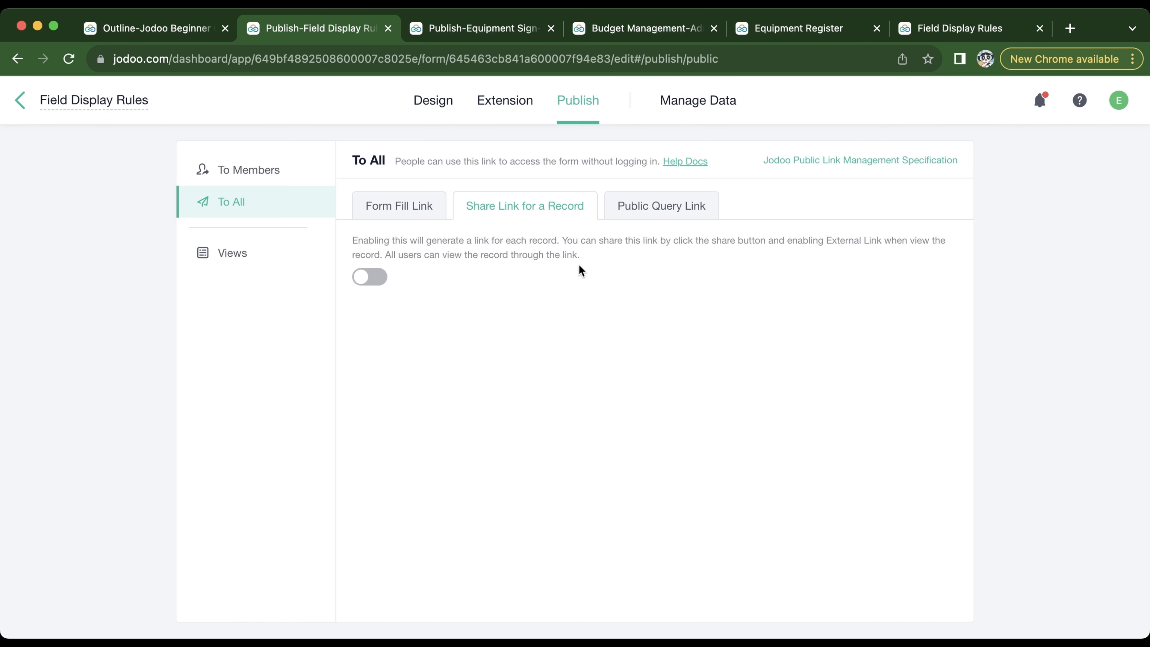
{"action": "left_click", "coordinate": [376, 274]}
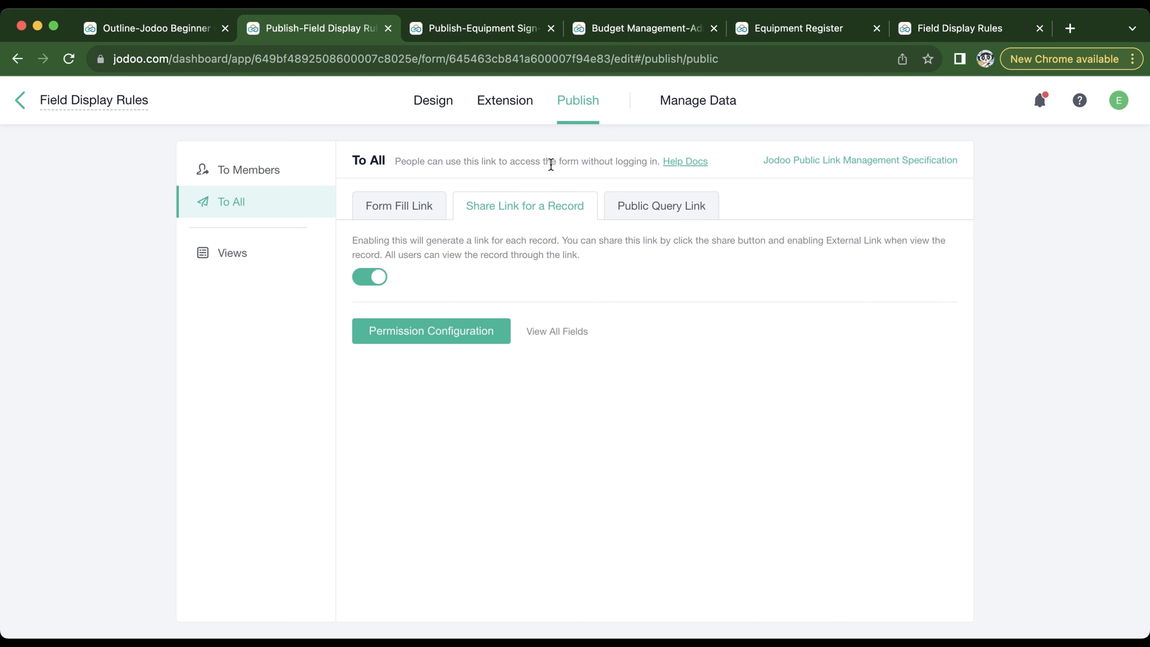
Step: View the share options of the record submitted with the "face" parameter and open its company member link
{"action": "left_click", "coordinate": [677, 105]}
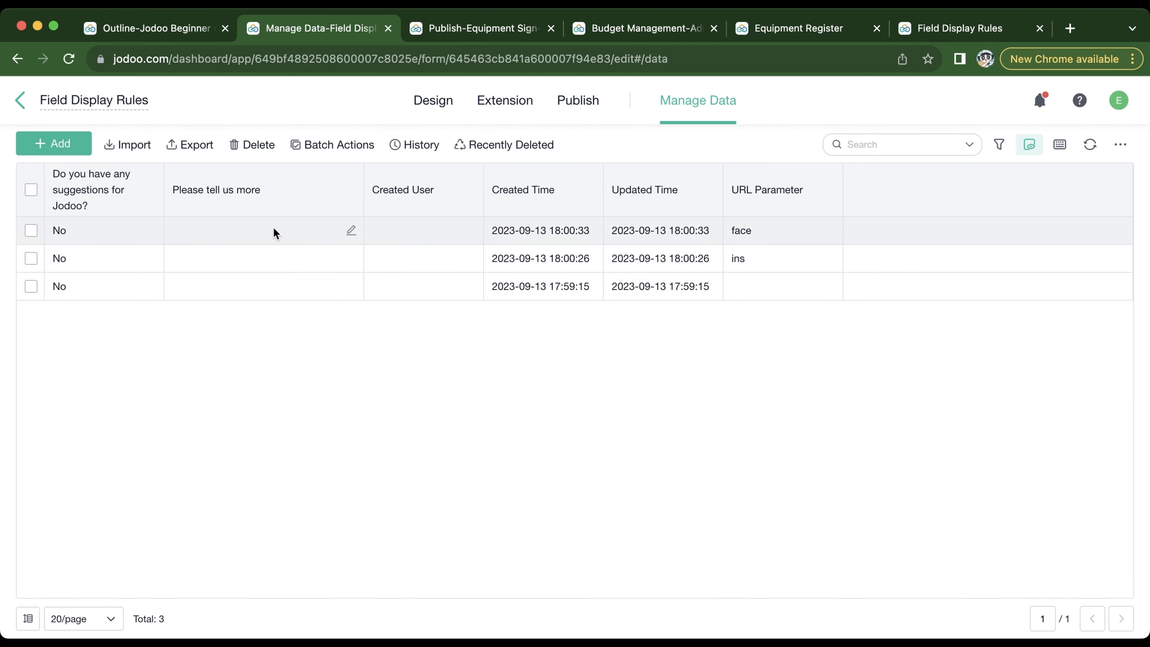
{"action": "left_click", "coordinate": [110, 230]}
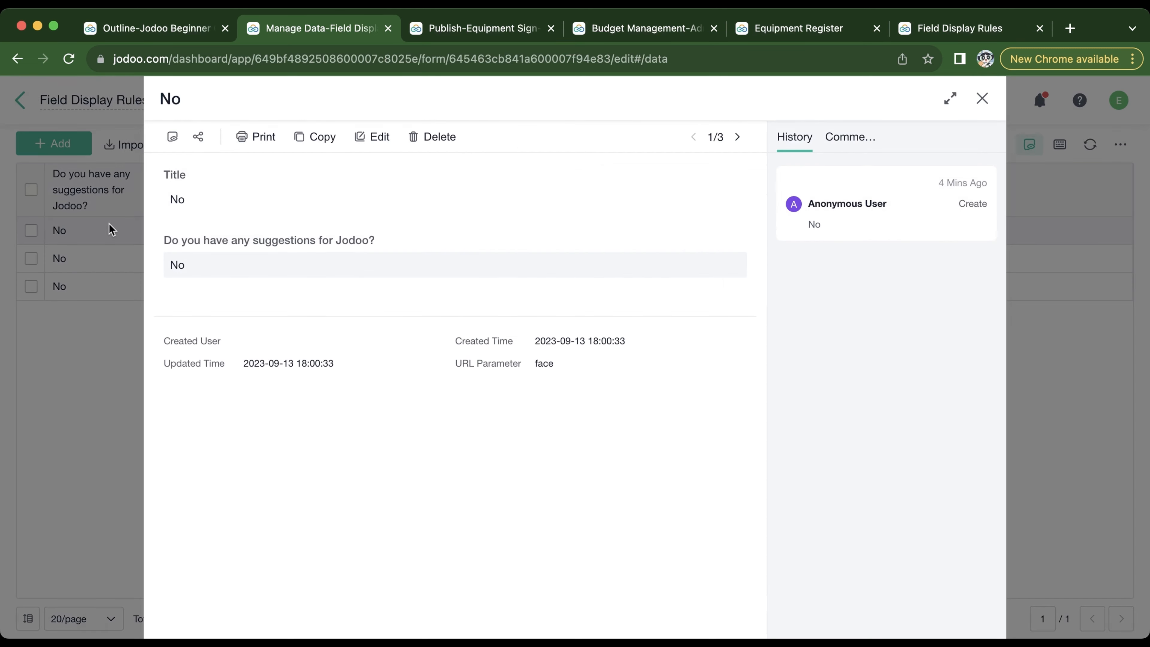
{"action": "left_click", "coordinate": [198, 137]}
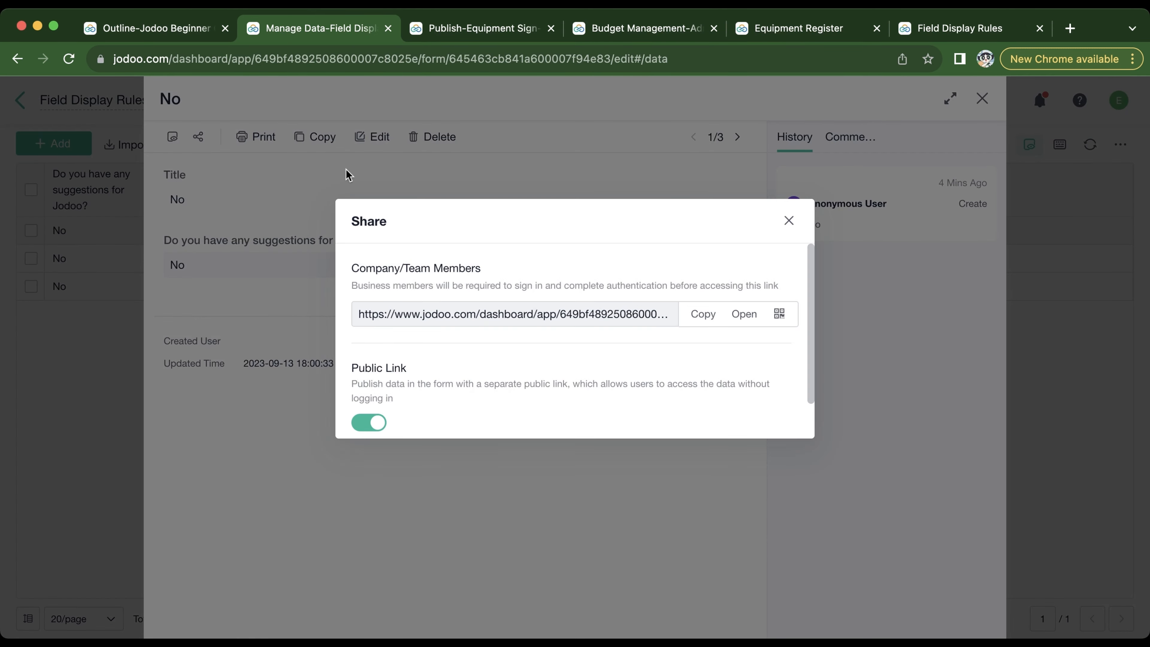
{"action": "left_click", "coordinate": [744, 317]}
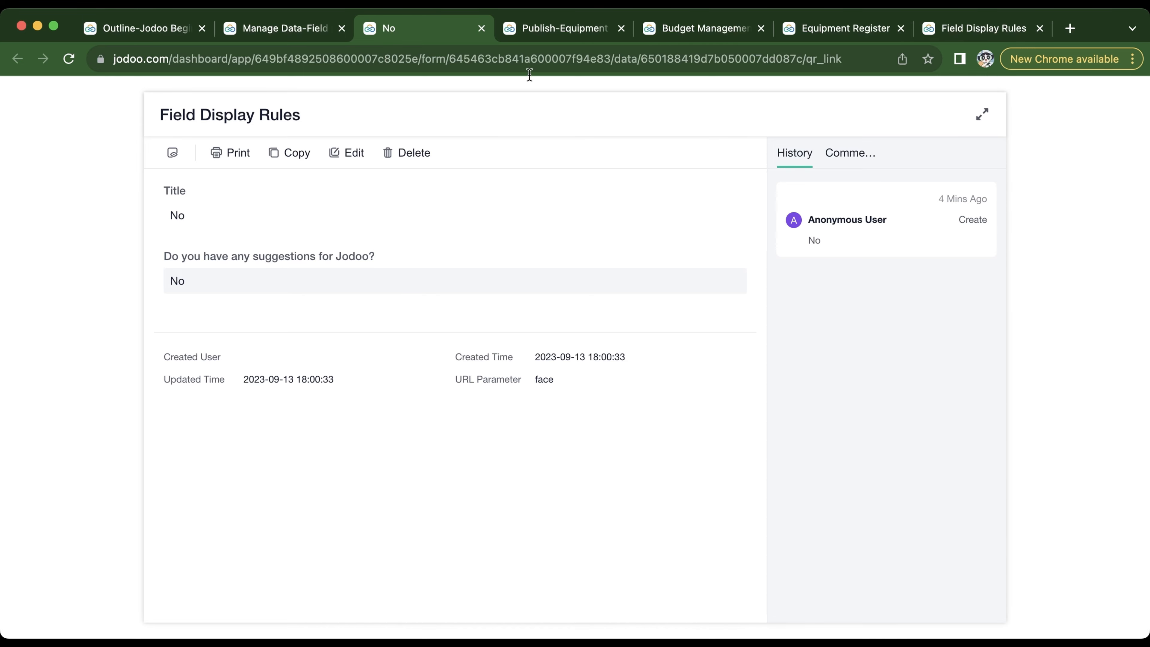
{"action": "left_click", "coordinate": [267, 29]}
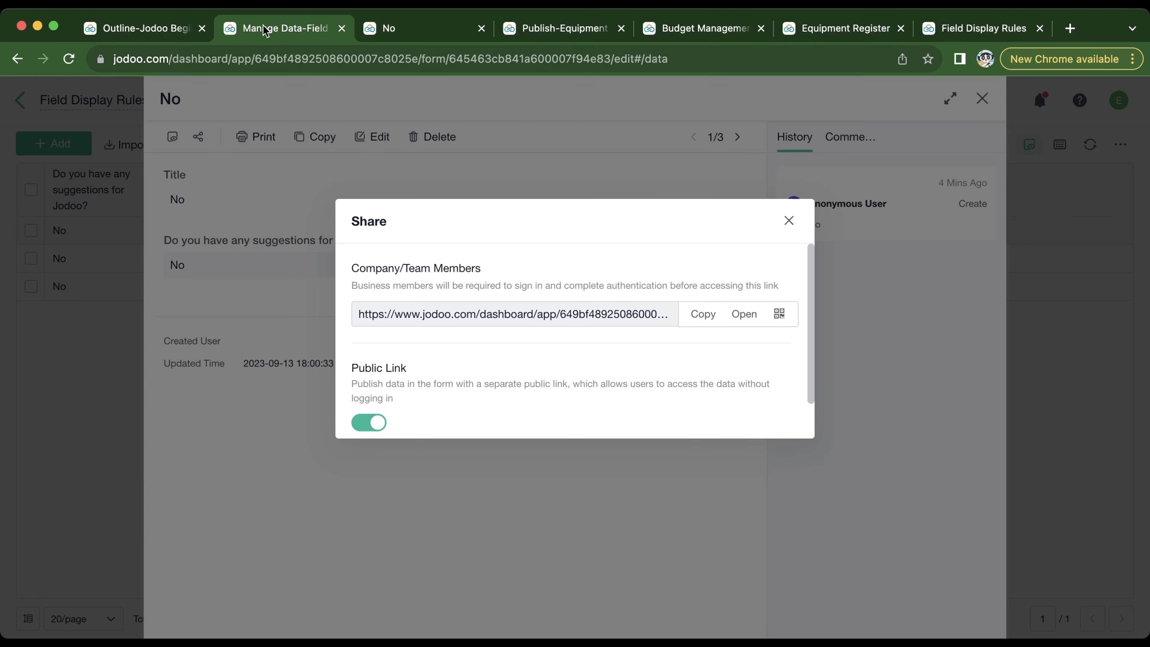
{"action": "left_click", "coordinate": [786, 221]}
{"action": "left_click", "coordinate": [984, 99]}
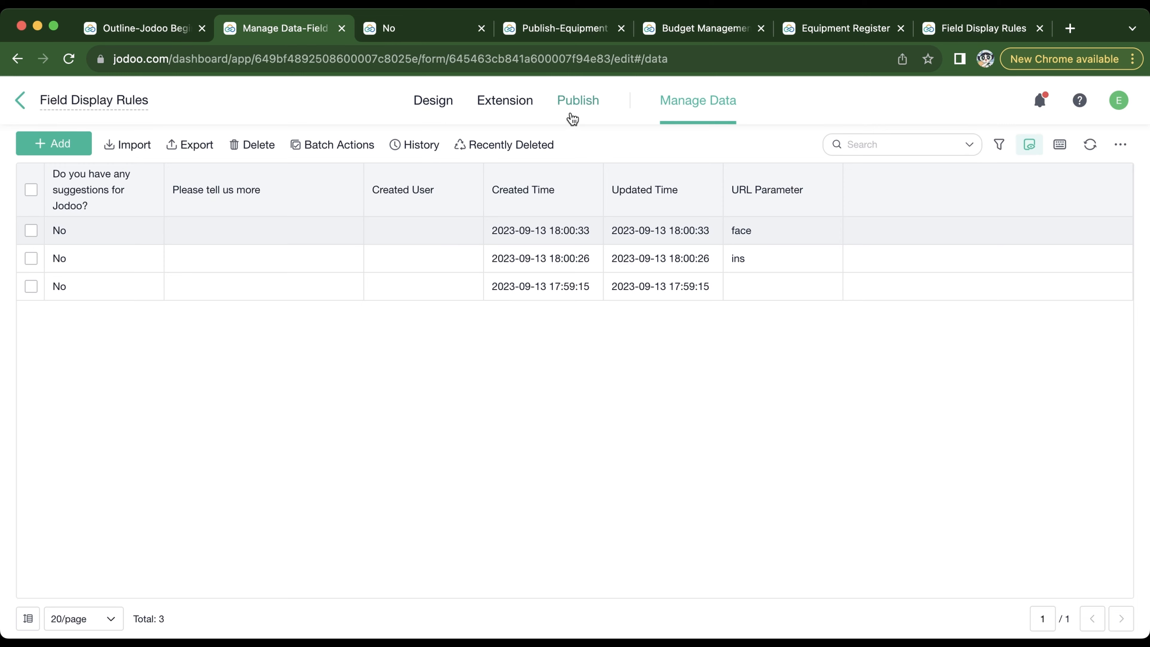
Step: Review the record share link settings in the Field Display Rules form's publishing options for everyone
{"action": "left_click", "coordinate": [573, 117]}
{"action": "left_click", "coordinate": [242, 198]}
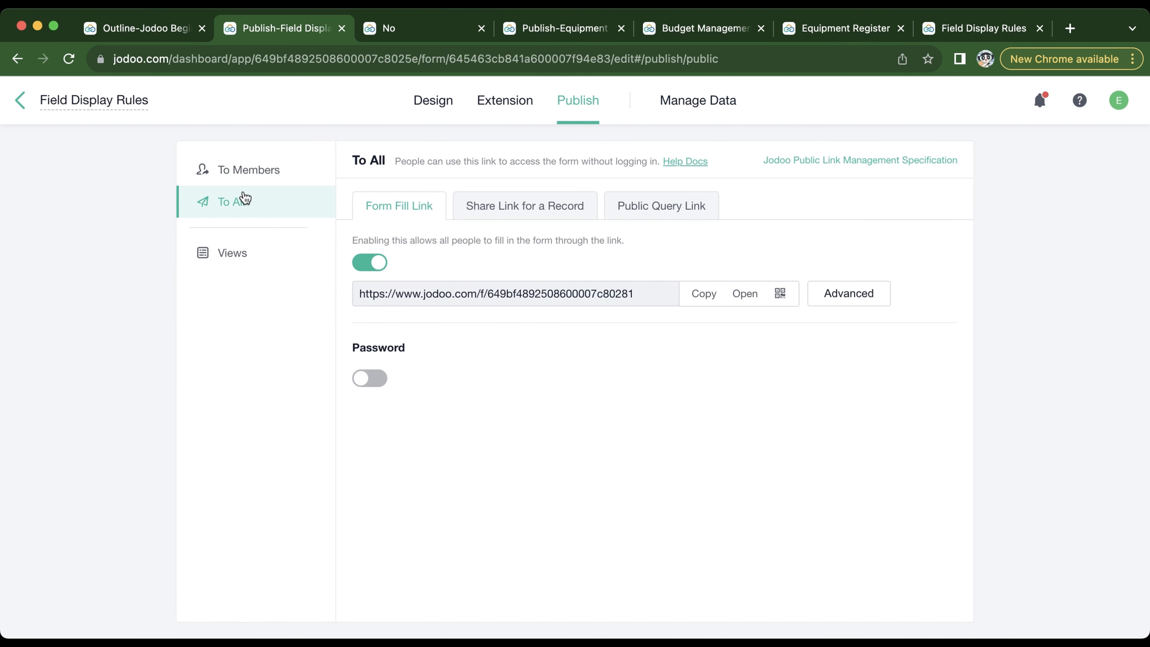
{"action": "left_click", "coordinate": [502, 206]}
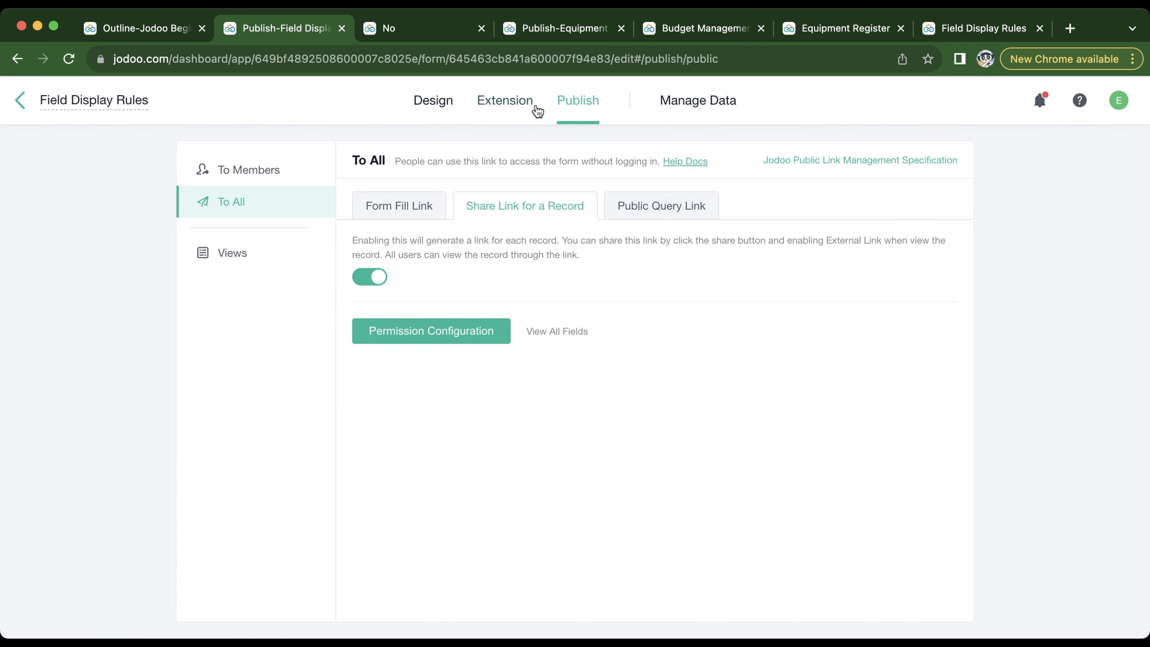
Step: Discard the pending member permission in the Equipment Sign-In form and view the form's public query link settings
{"action": "left_click", "coordinate": [571, 32]}
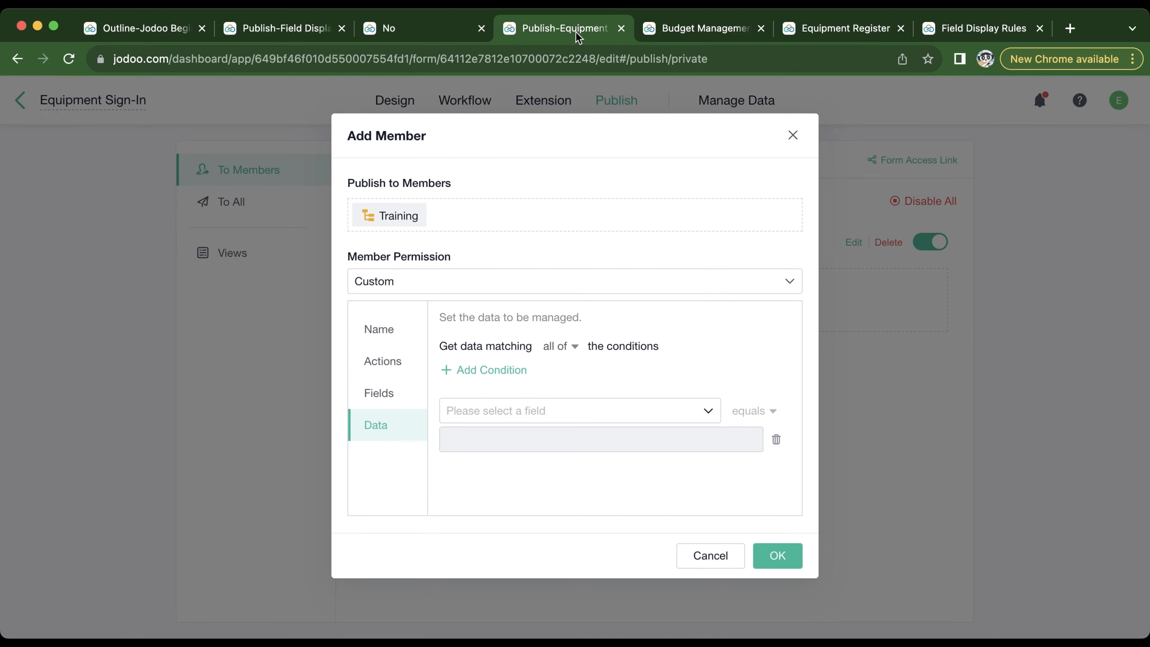
{"action": "left_click", "coordinate": [793, 135]}
{"action": "left_click", "coordinate": [199, 205]}
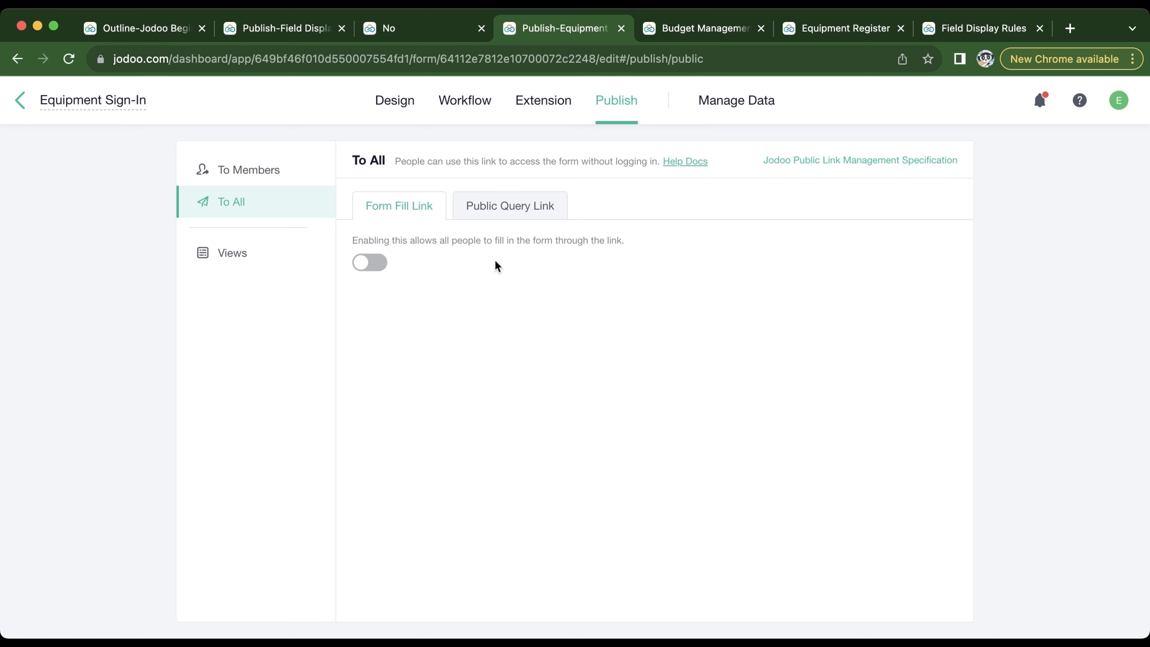
{"action": "left_click", "coordinate": [526, 212]}
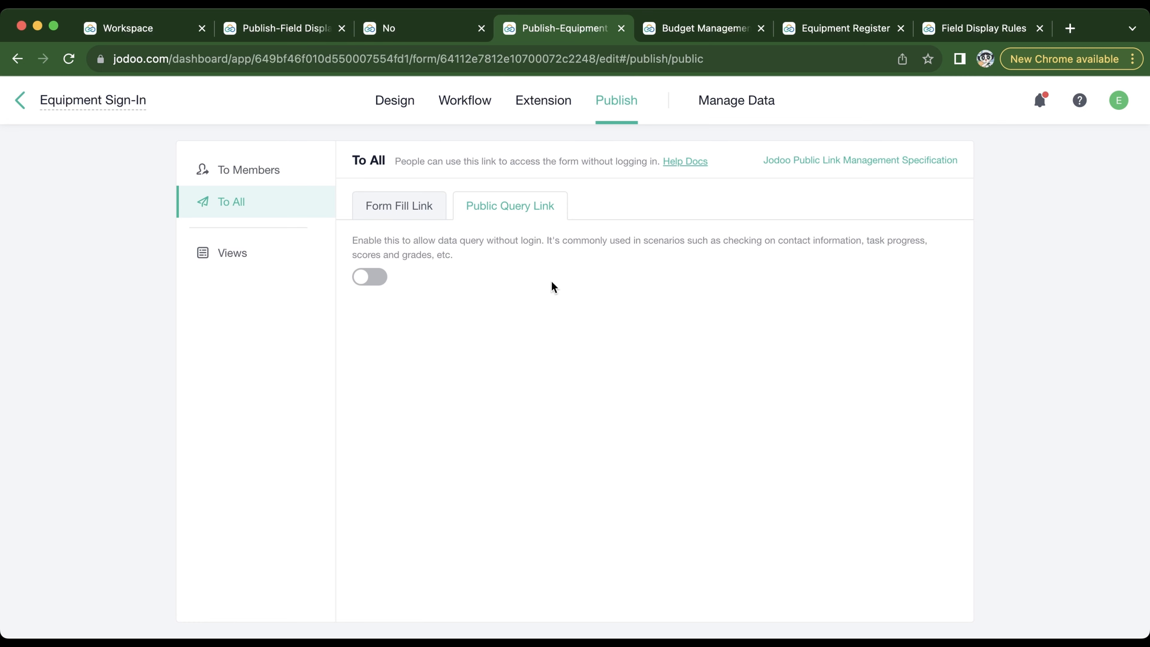
Step: Select a custom page after submission for the Equipment Sign-In form and view the link options for its "Submitted successfully." text
{"action": "left_click", "coordinate": [536, 98]}
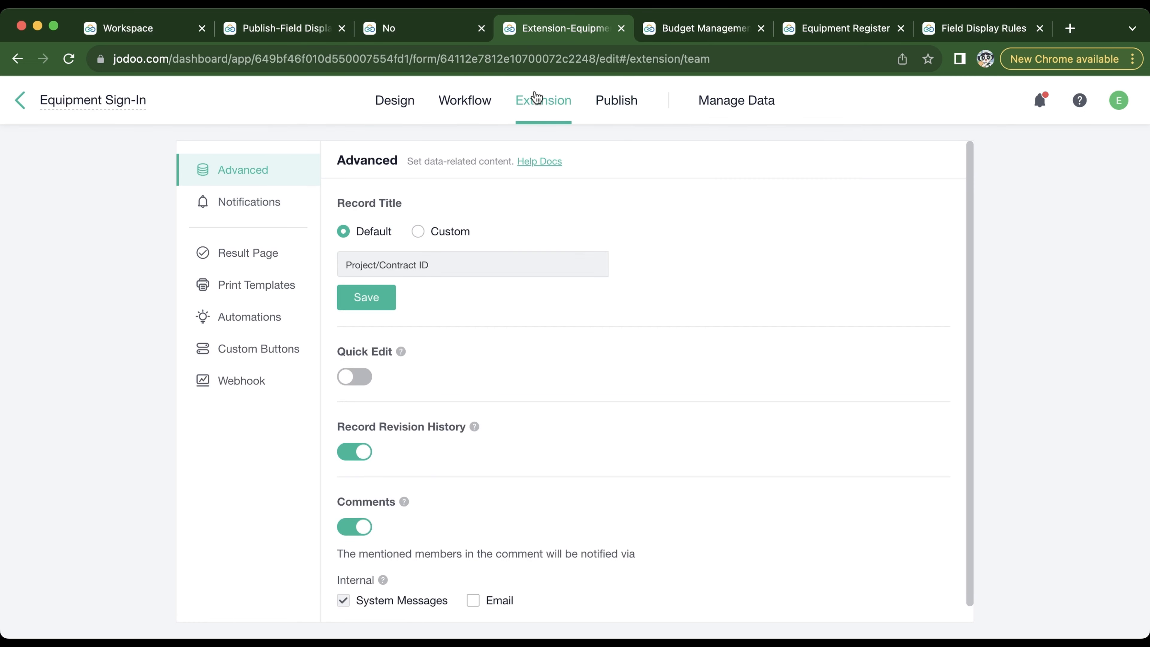
{"action": "left_click", "coordinate": [262, 254]}
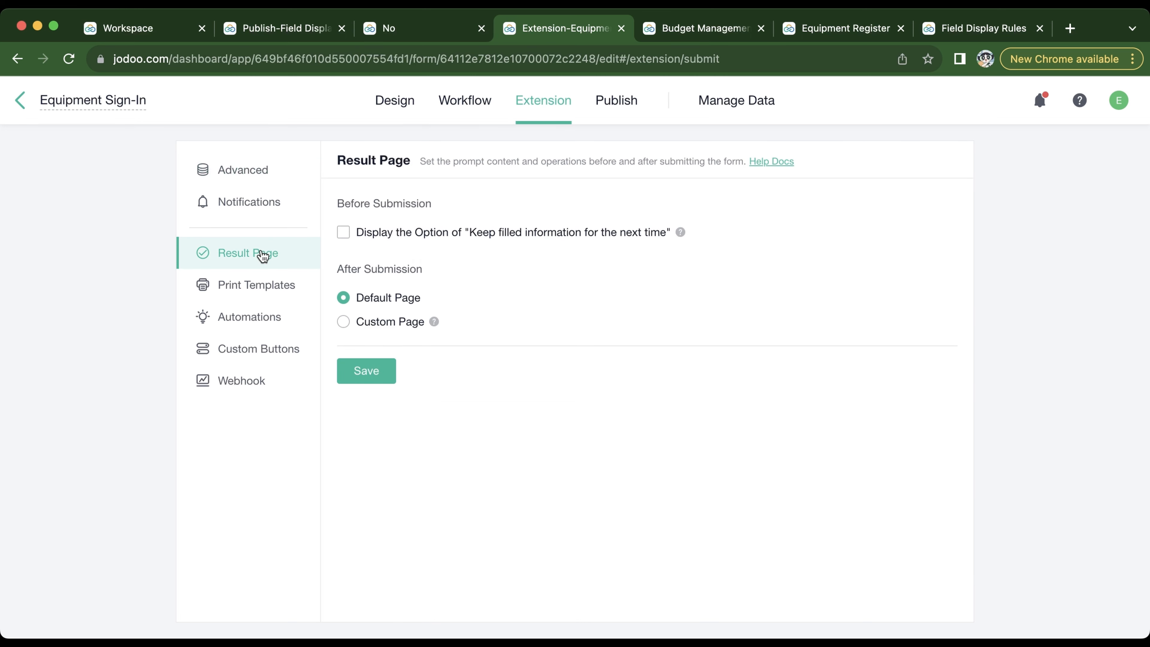
{"action": "left_click", "coordinate": [379, 327]}
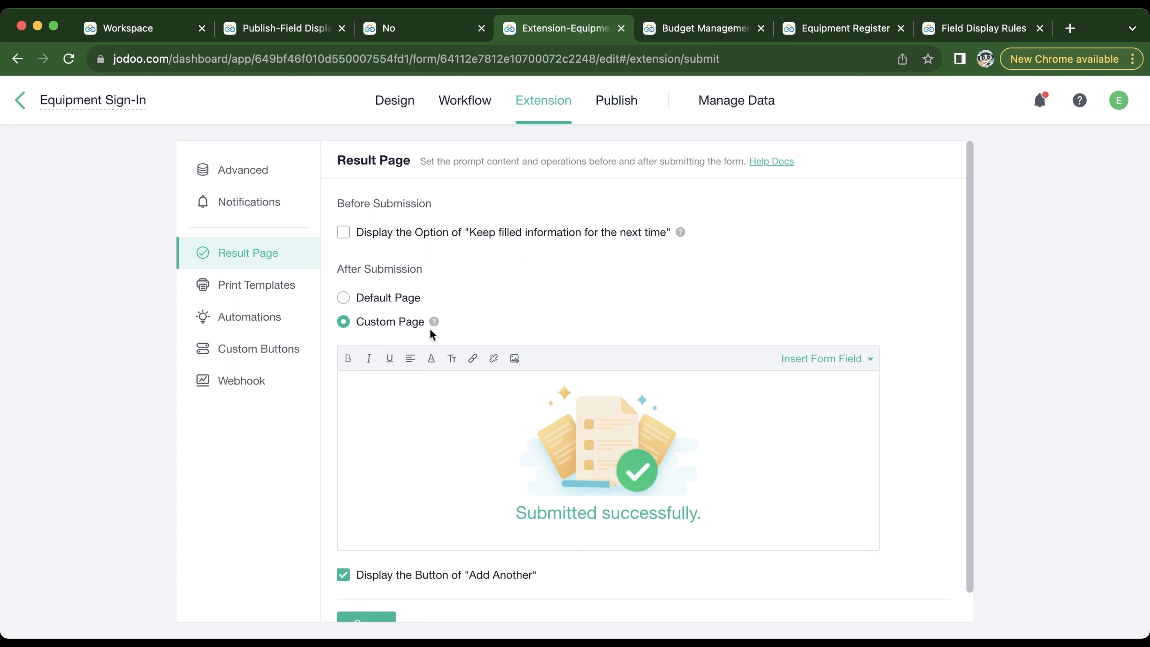
{"action": "left_click_drag", "start_coordinate": [512, 519], "coordinate": [725, 523]}
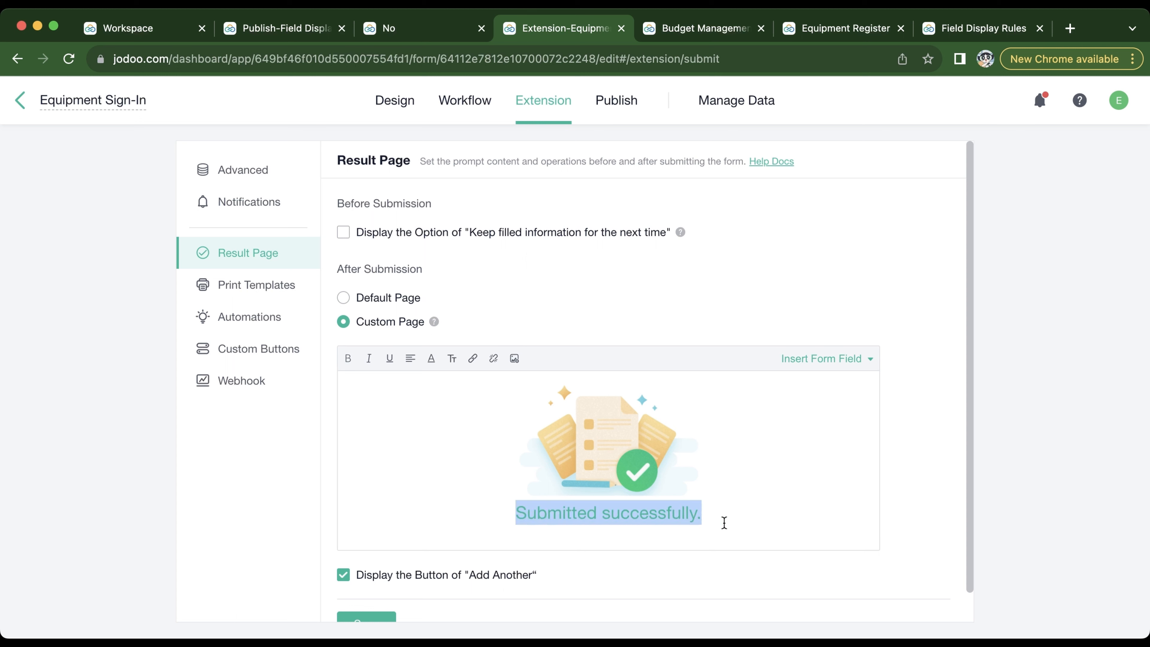
{"action": "left_click", "coordinate": [472, 359]}
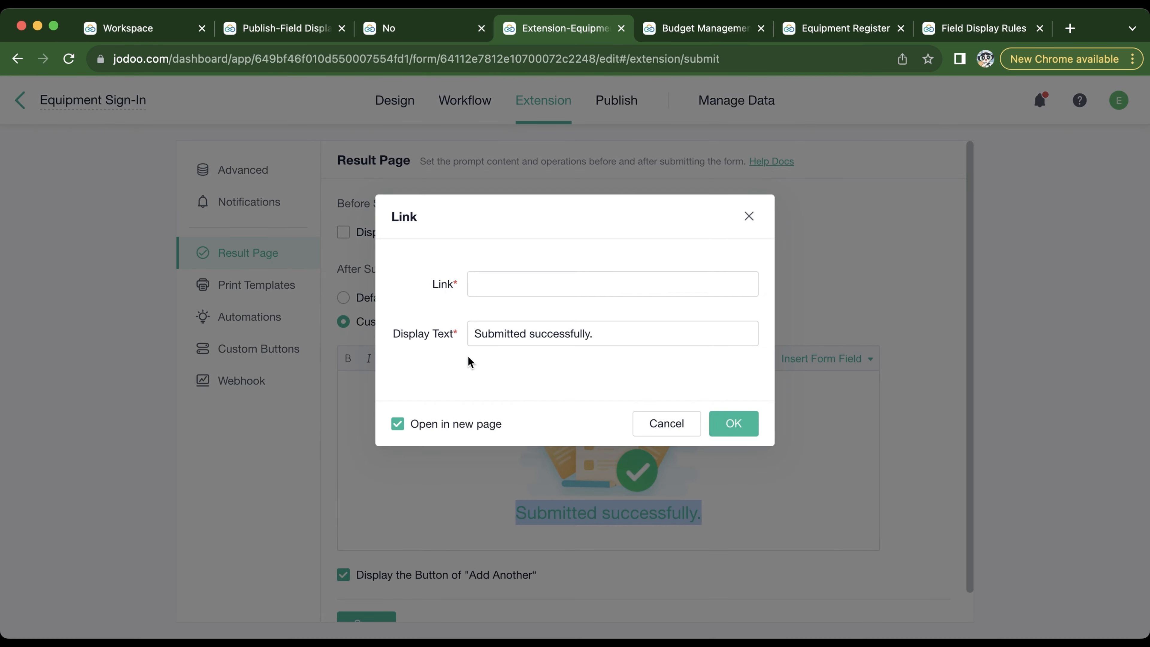
{"action": "left_click", "coordinate": [666, 424]}
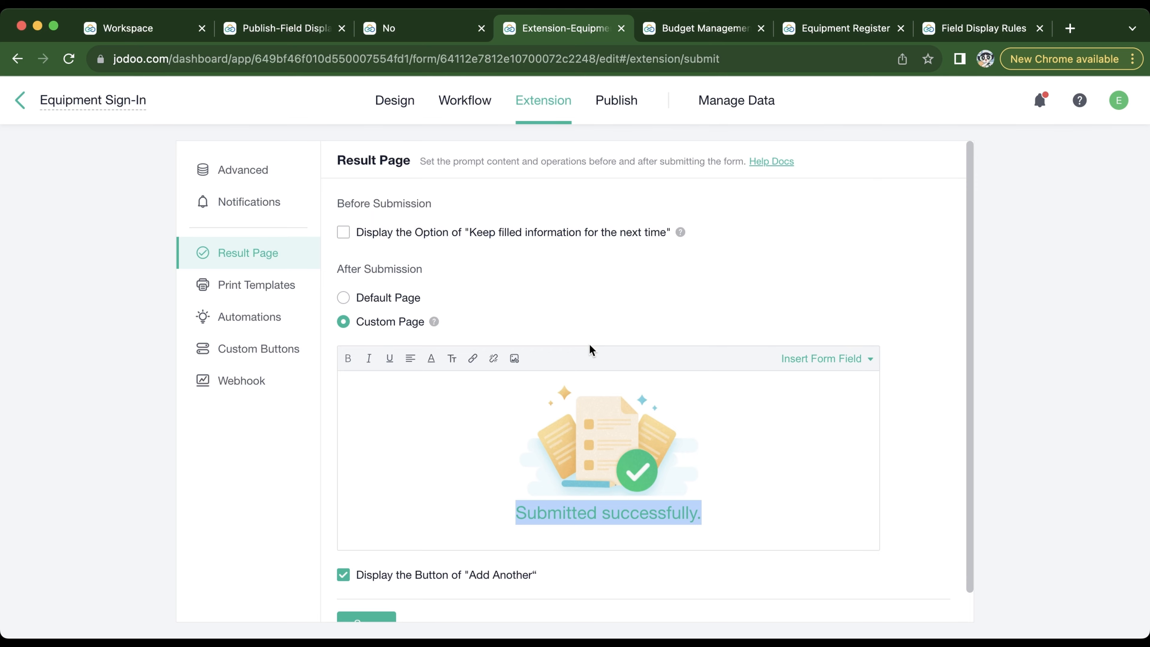
Step: Open the Budget Management dashboard's publishing settings and view the departments and members that can be given viewing permission
{"action": "left_click", "coordinate": [672, 32]}
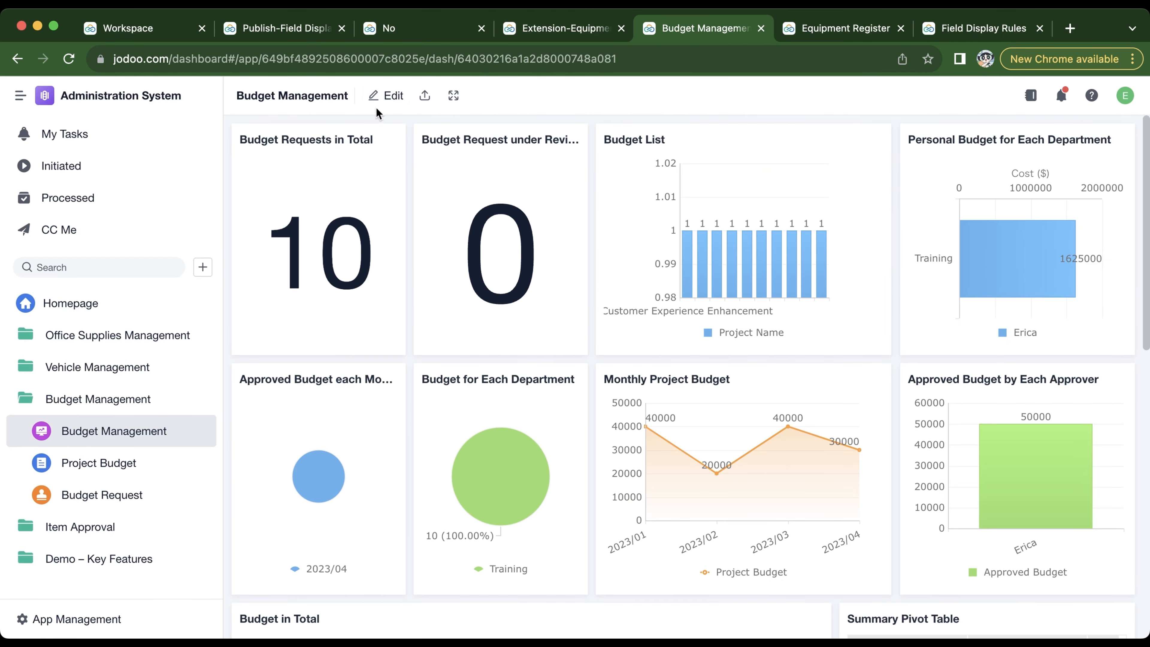
{"action": "left_click", "coordinate": [386, 97]}
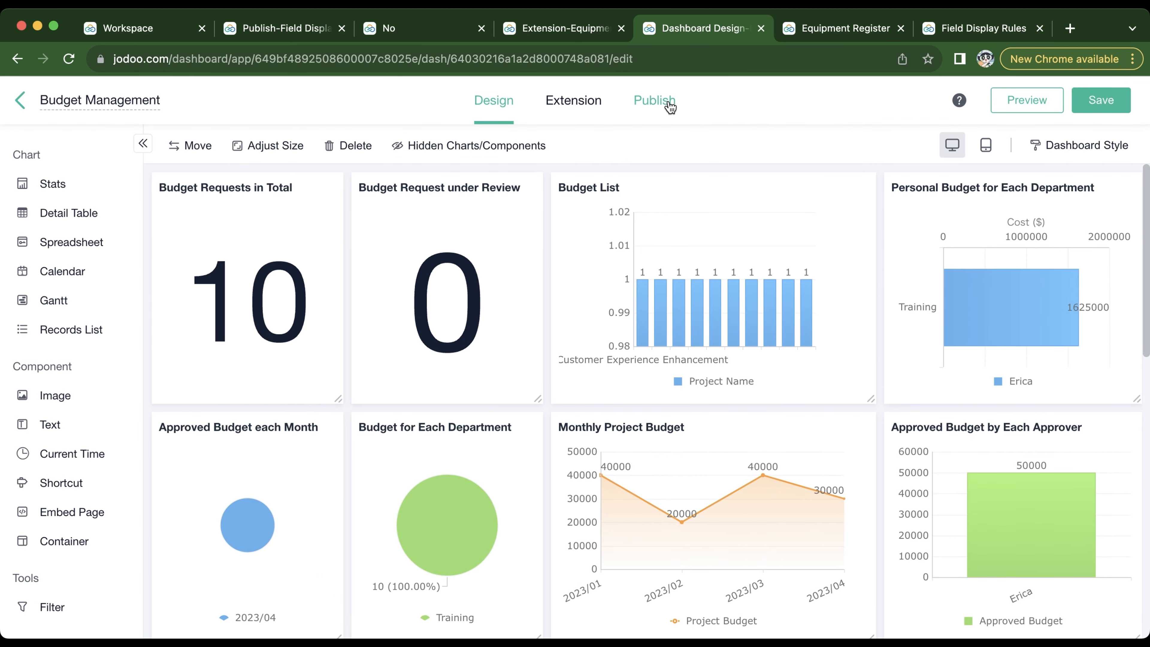
{"action": "left_click", "coordinate": [668, 104]}
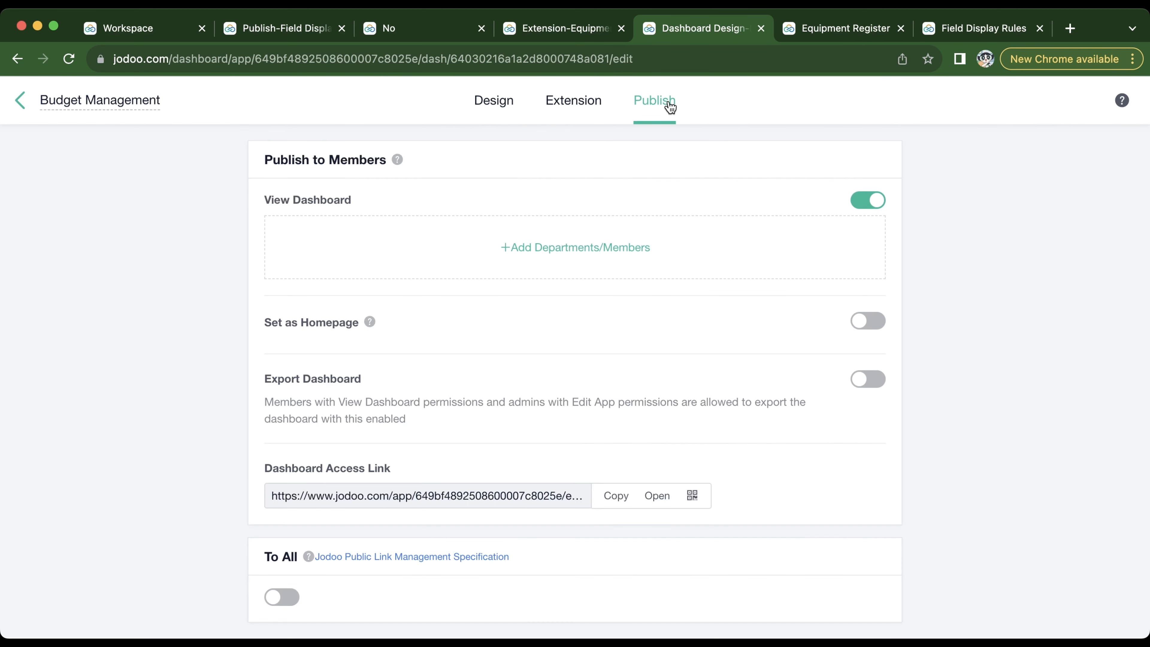
{"action": "left_click", "coordinate": [558, 249]}
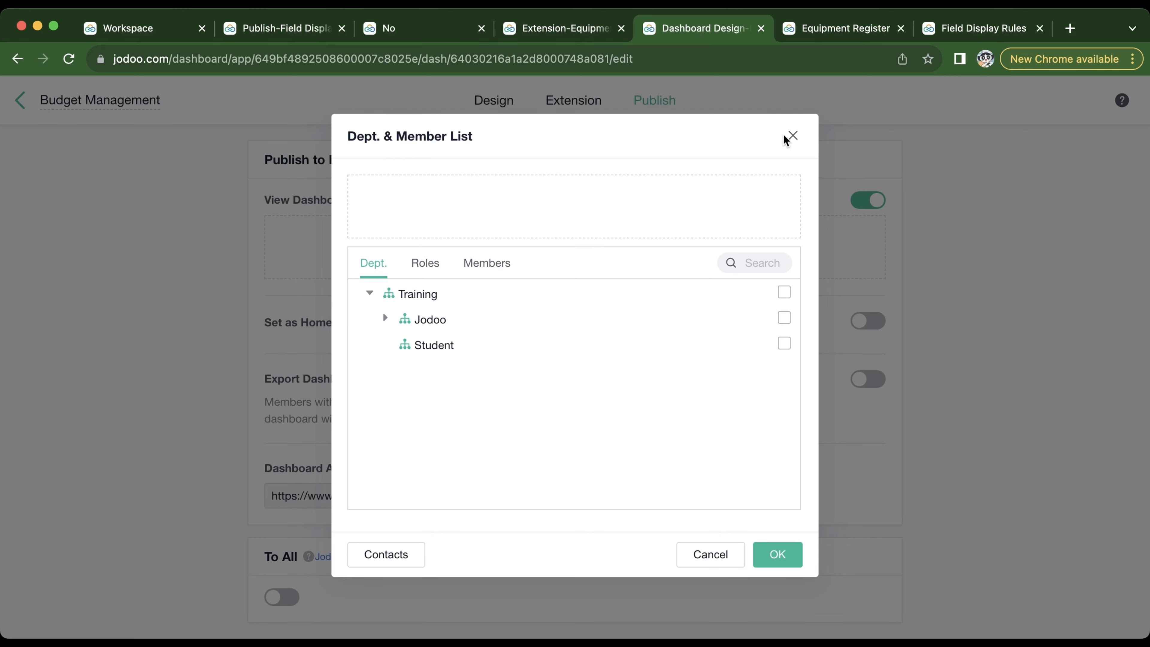
{"action": "left_click", "coordinate": [791, 136]}
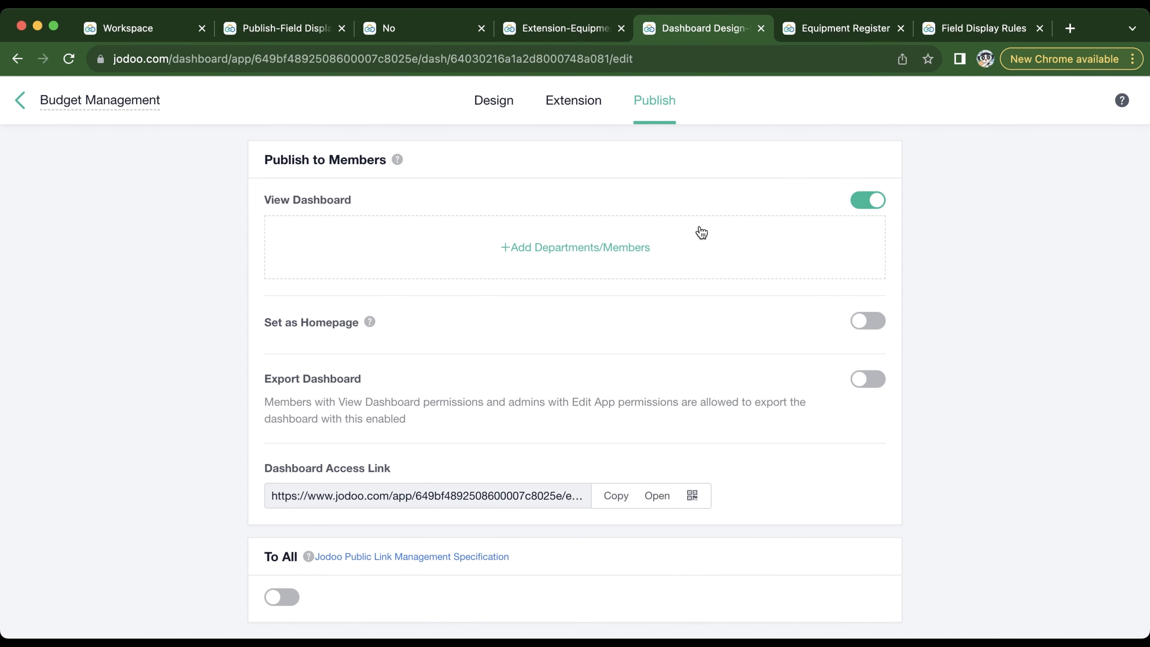
Step: Enable the Budget Management dashboard's public access link for everyone and return to the Jodoo Beginner Course outline
{"action": "left_click", "coordinate": [282, 598]}
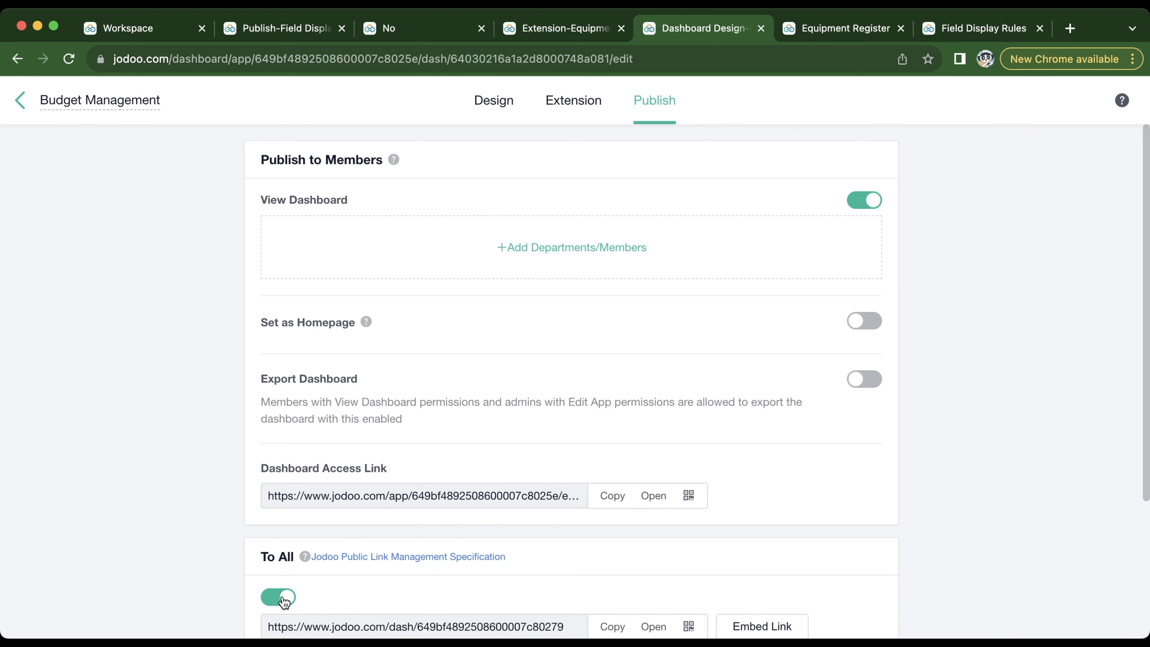
{"action": "scroll", "coordinate": [286, 598], "scroll_direction": "down", "scroll_amount": 3}
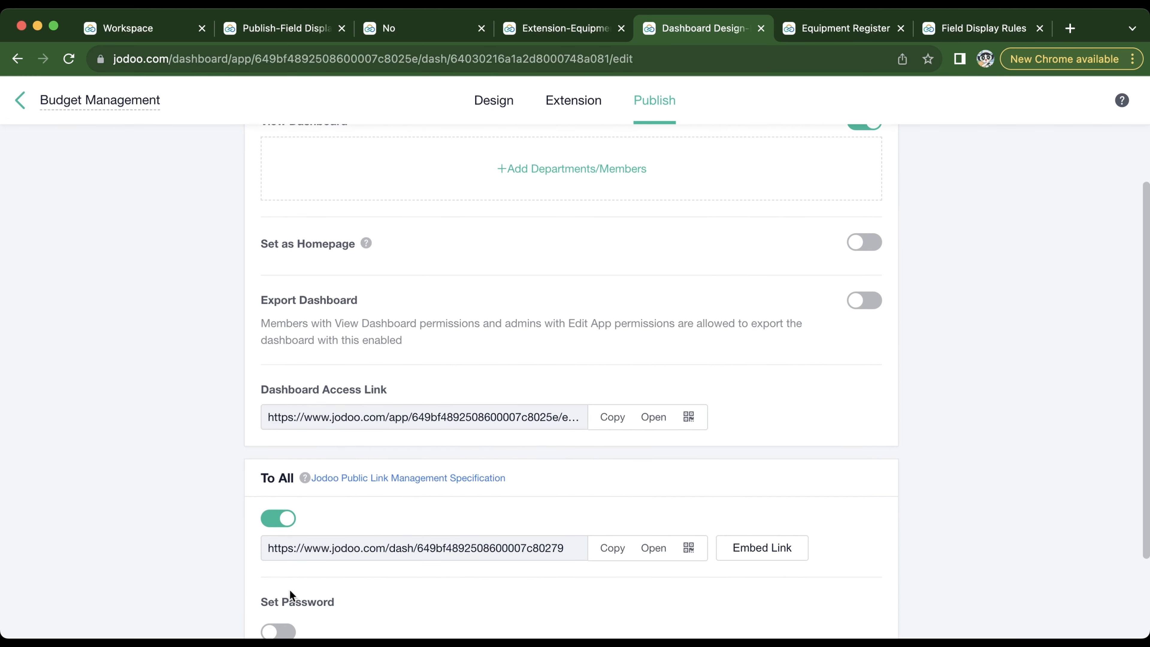
{"action": "scroll", "coordinate": [289, 589], "scroll_direction": "down", "scroll_amount": 4}
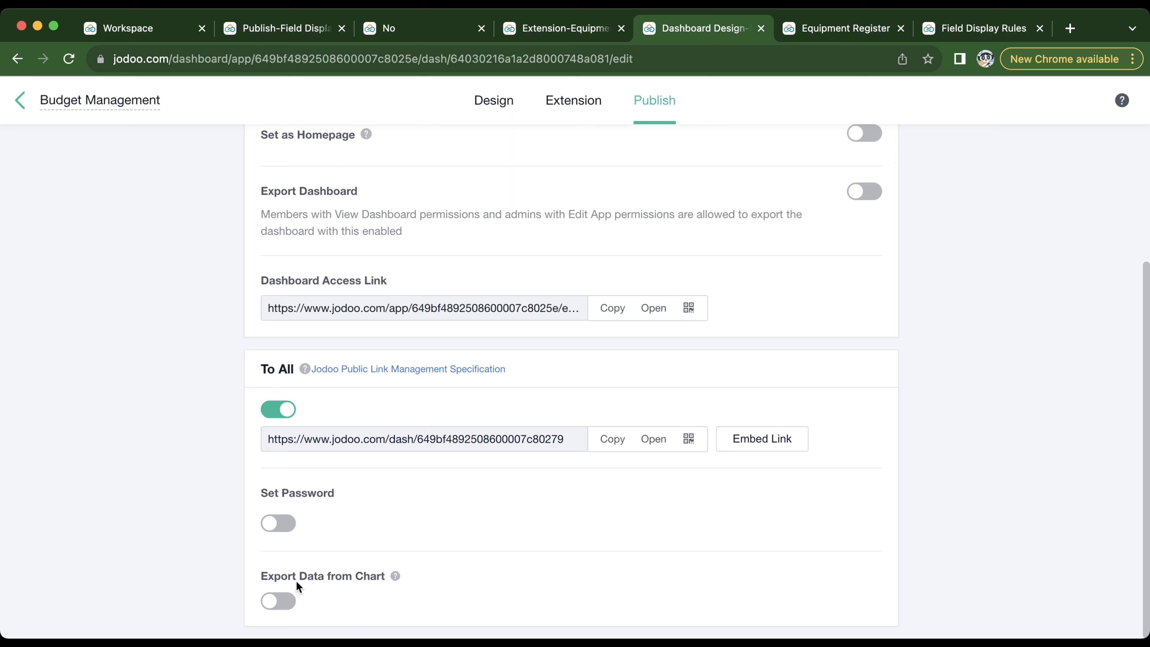
{"action": "left_click", "coordinate": [121, 32]}
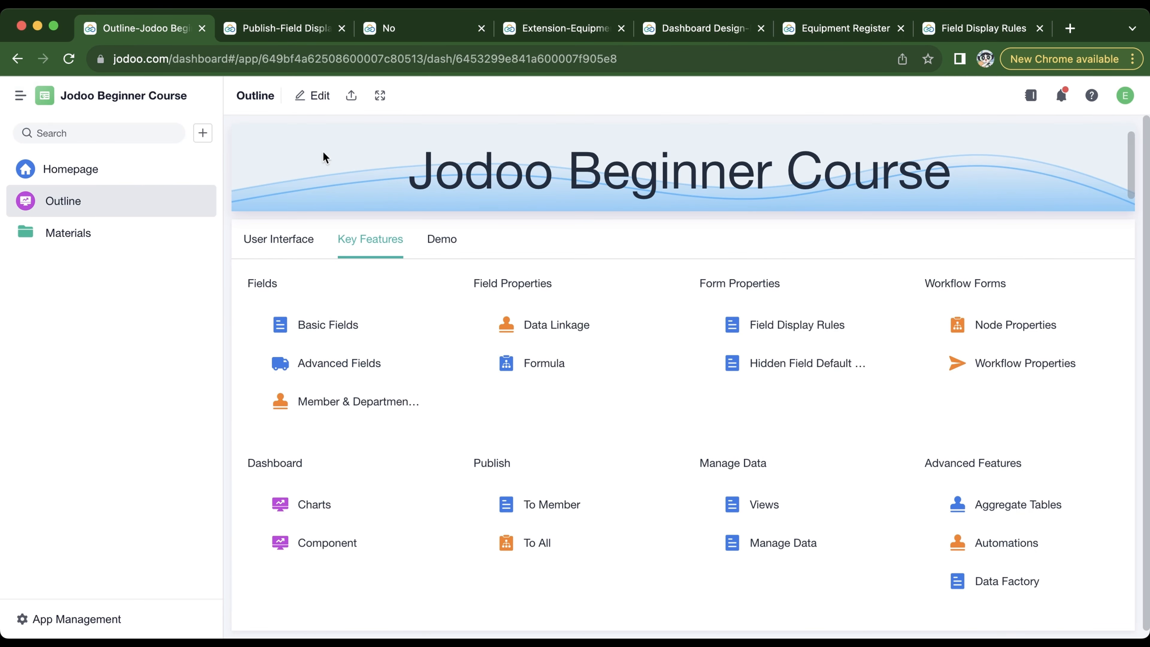